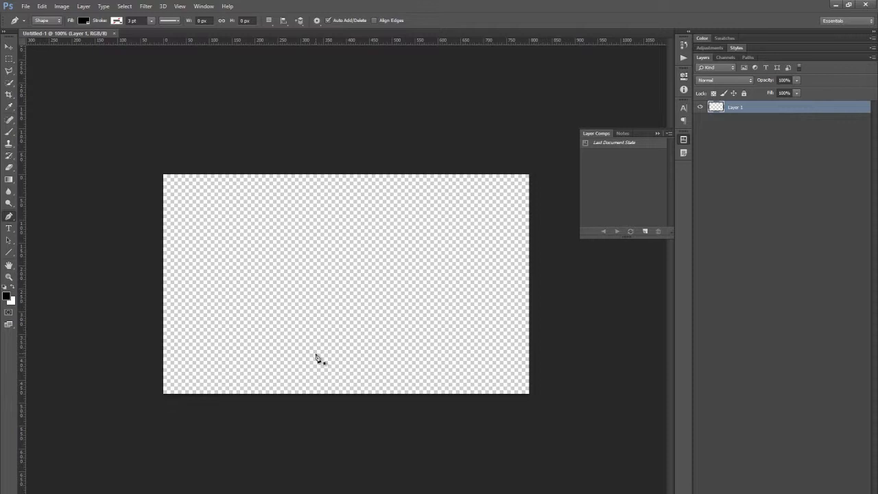
- Draw a black rounded rectangle about 204 px wide and 80 px high in the canvas's upper-left area
{"action": "left_click", "coordinate": [9, 47]}
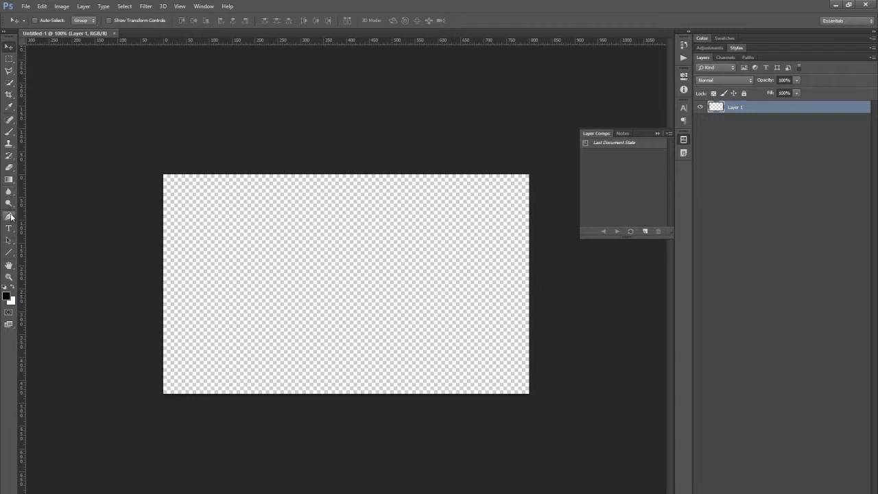
{"action": "left_click", "coordinate": [8, 252]}
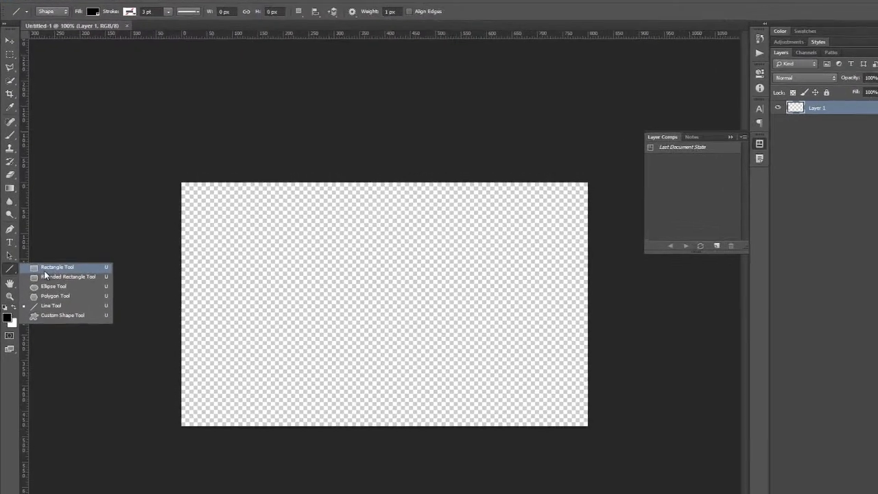
{"action": "left_click", "coordinate": [45, 276]}
{"action": "left_click_drag", "start_coordinate": [255, 228], "coordinate": [322, 268]}
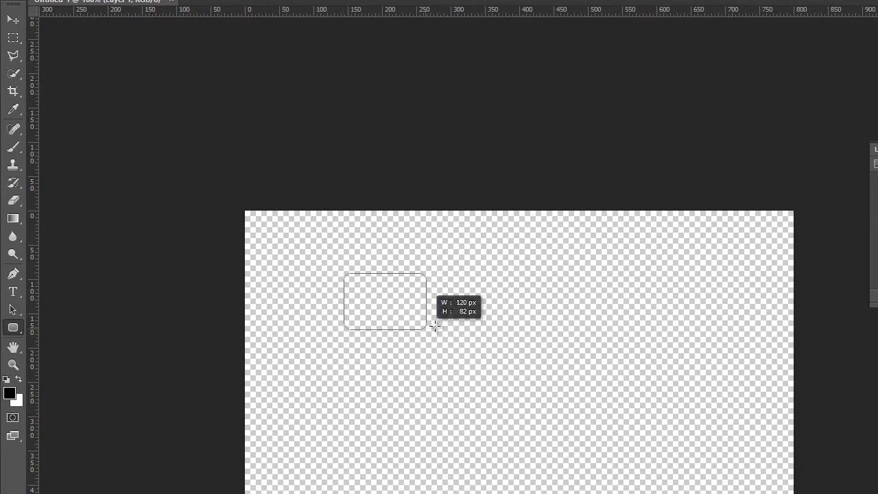
{"action": "left_click_drag", "start_coordinate": [434, 325], "coordinate": [484, 327]}
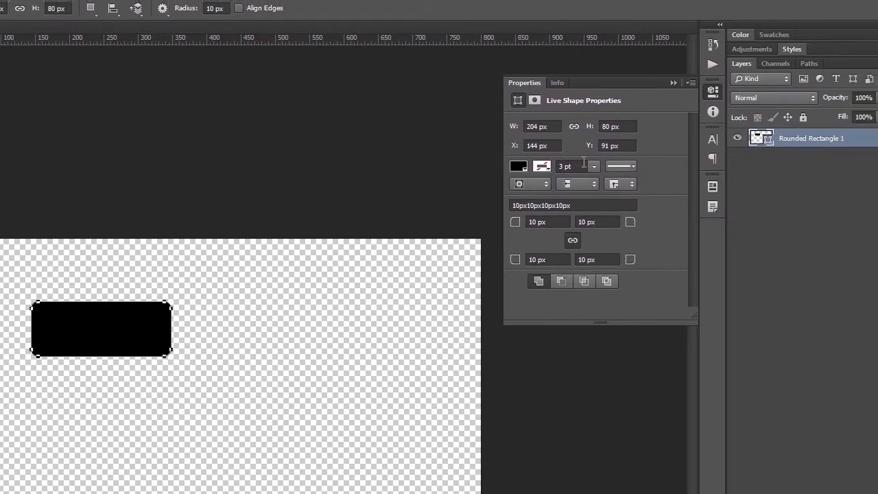
- Apply the glossy blue preset style to the rounded rectangle and rename its layer "up"
{"action": "left_click", "coordinate": [790, 49]}
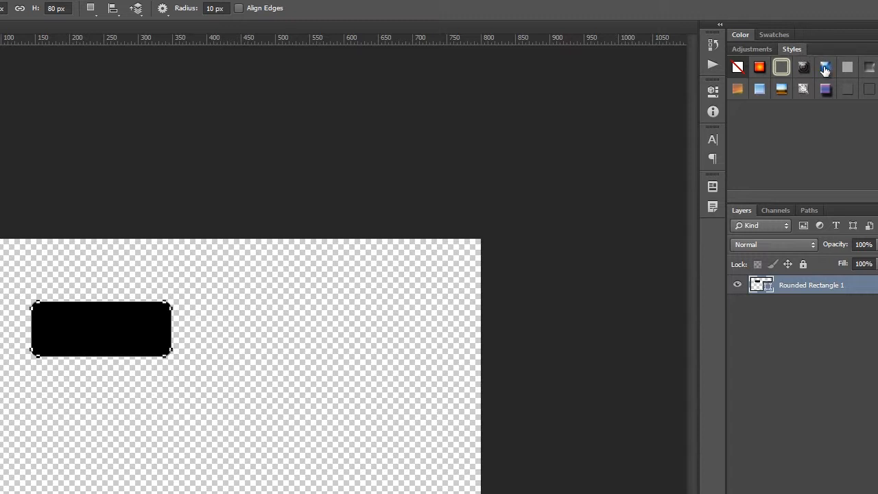
{"action": "left_click", "coordinate": [825, 67]}
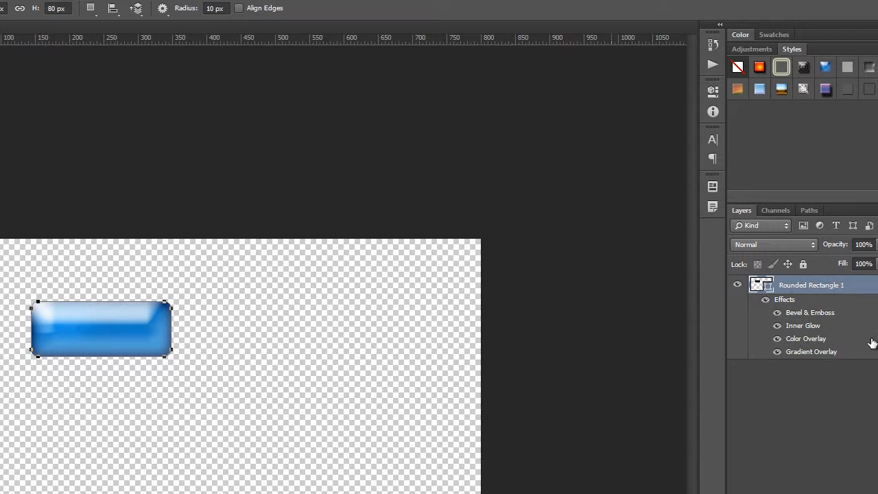
{"action": "double_click", "coordinate": [830, 286]}
{"action": "type", "text": "up"}
{"action": "key", "text": "Return"}
- Duplicate the "up" layer and rename the copy "down"
{"action": "key", "text": "ctrl+j"}
{"action": "right_click", "coordinate": [826, 290]}
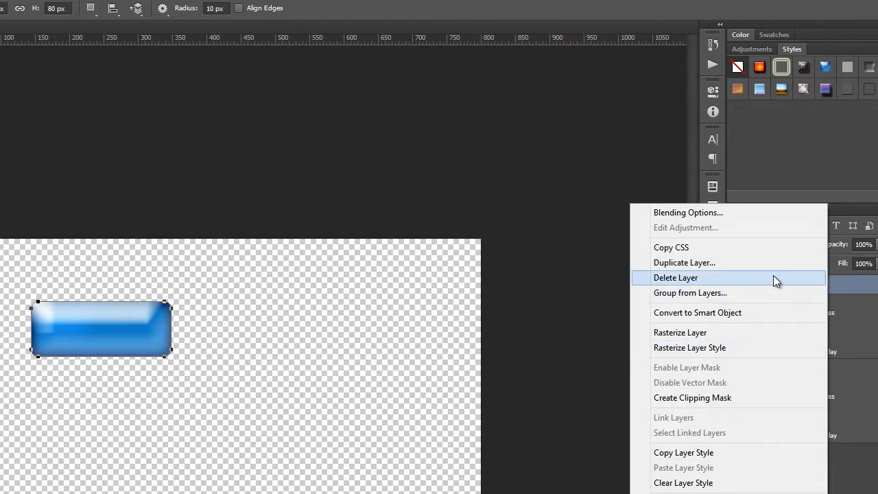
{"action": "left_click", "coordinate": [870, 288]}
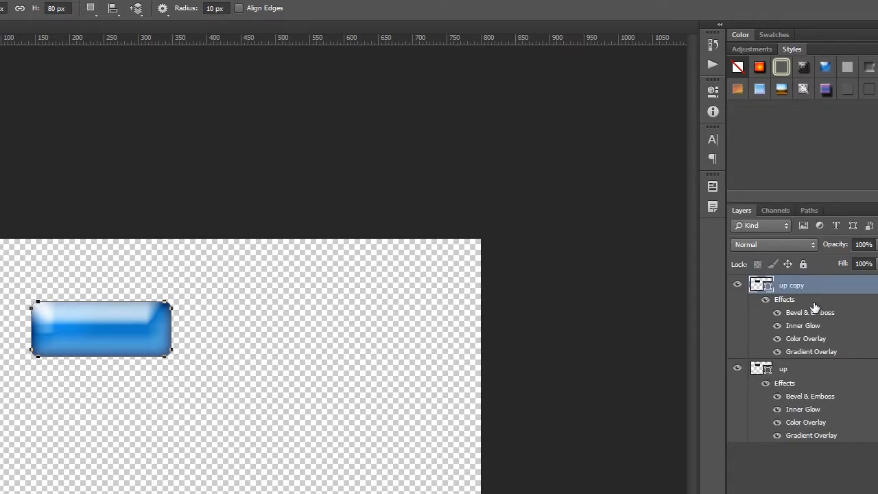
{"action": "double_click", "coordinate": [800, 286]}
{"action": "type", "text": "down"}
{"action": "key", "text": "Return"}
- Reorder the layers so that "up" sits above "down", and check the stacking by toggling the upper layer's visibility
{"action": "left_click", "coordinate": [868, 374]}
{"action": "left_click_drag", "start_coordinate": [868, 373], "coordinate": [869, 284]}
{"action": "left_click", "coordinate": [739, 286]}
{"action": "left_click", "coordinate": [739, 285]}
- Hide the "up" layer and set the "down" layer's Bevel & Emboss to a depth of 93% and a size of 30 px
{"action": "left_click", "coordinate": [798, 373]}
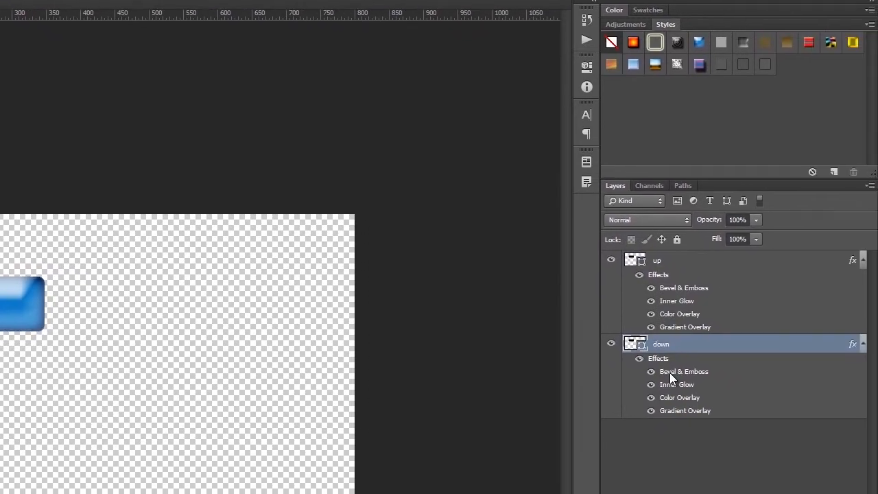
{"action": "double_click", "coordinate": [796, 396]}
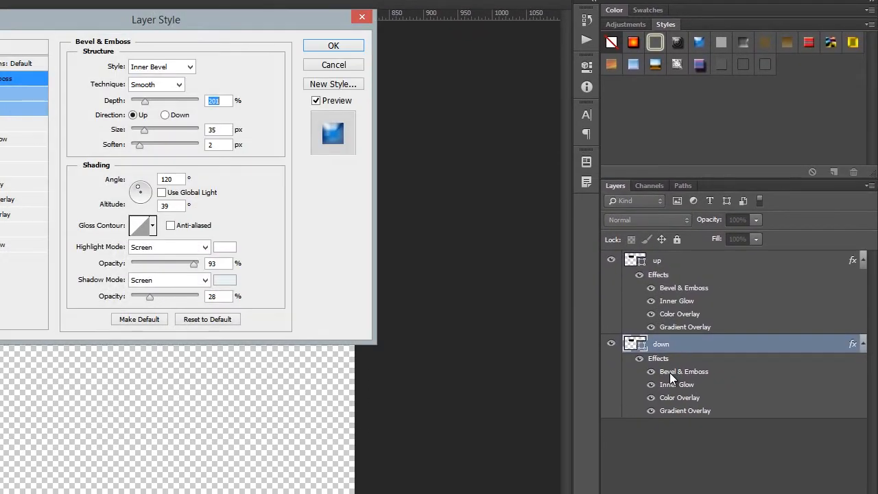
{"action": "left_click", "coordinate": [332, 66]}
{"action": "left_click", "coordinate": [611, 262]}
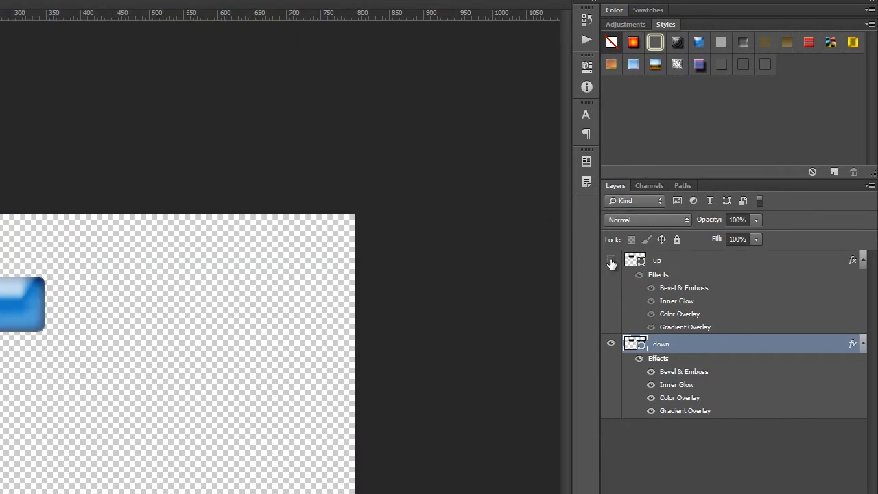
{"action": "double_click", "coordinate": [679, 374]}
{"action": "left_click_drag", "start_coordinate": [97, 22], "coordinate": [301, 186]}
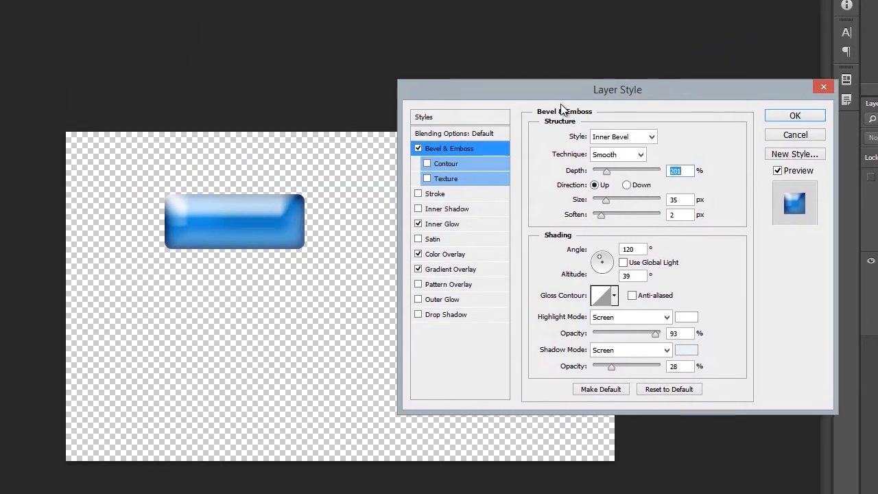
{"action": "left_click_drag", "start_coordinate": [606, 171], "coordinate": [605, 203]}
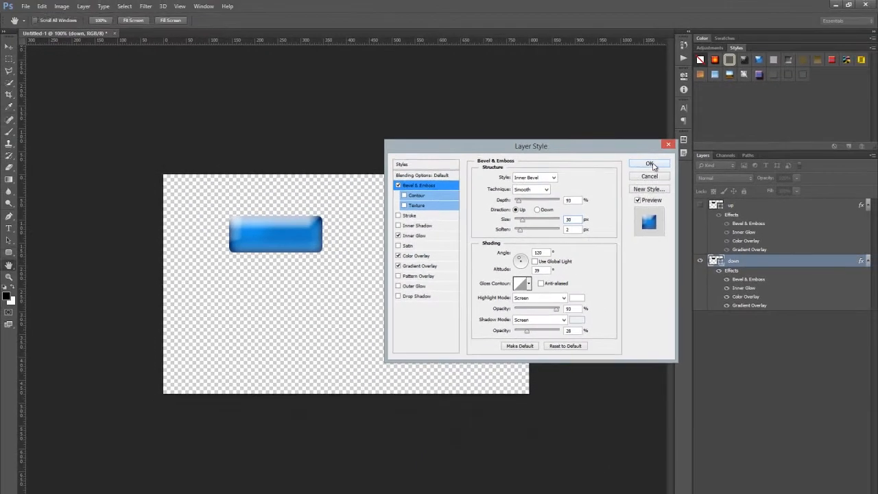
{"action": "left_click", "coordinate": [795, 115]}
- Toggle the "up" layer's visibility repeatedly to compare the two button states, leaving the layer shown
{"action": "left_click", "coordinate": [701, 205]}
{"action": "left_click", "coordinate": [700, 205]}
{"action": "left_click", "coordinate": [700, 205]}
{"action": "left_click", "coordinate": [701, 205]}
{"action": "left_click", "coordinate": [701, 205]}
{"action": "left_click", "coordinate": [701, 205]}
{"action": "left_click", "coordinate": [701, 206]}
{"action": "left_click", "coordinate": [702, 206]}
{"action": "left_click", "coordinate": [701, 206]}
{"action": "left_click", "coordinate": [701, 205]}
{"action": "left_click", "coordinate": [701, 205]}
- Group the "up" and "down" layers and expand the group to show both layers
{"action": "left_click", "coordinate": [739, 205]}
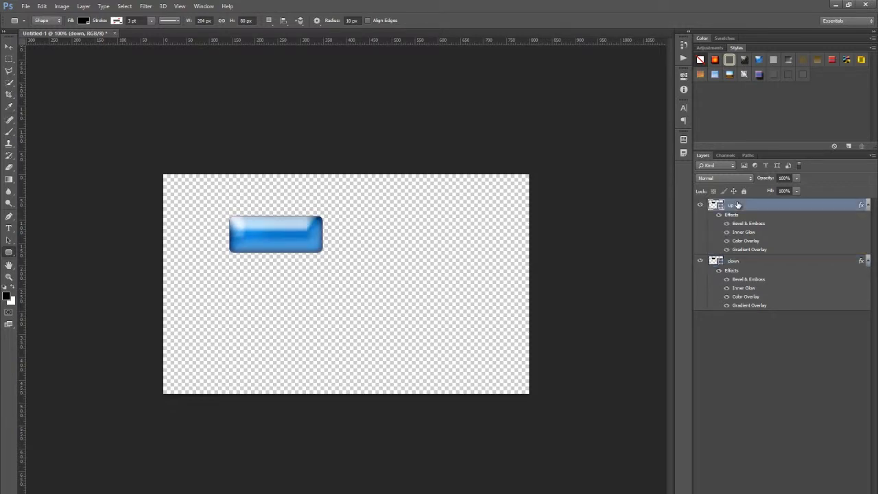
{"action": "left_click", "coordinate": [745, 266], "text": "shift"}
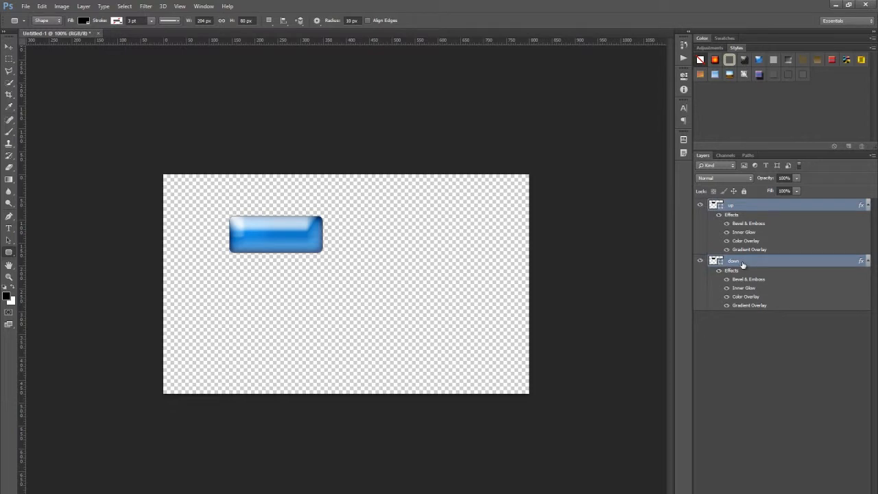
{"action": "key", "text": "ctrl+g"}
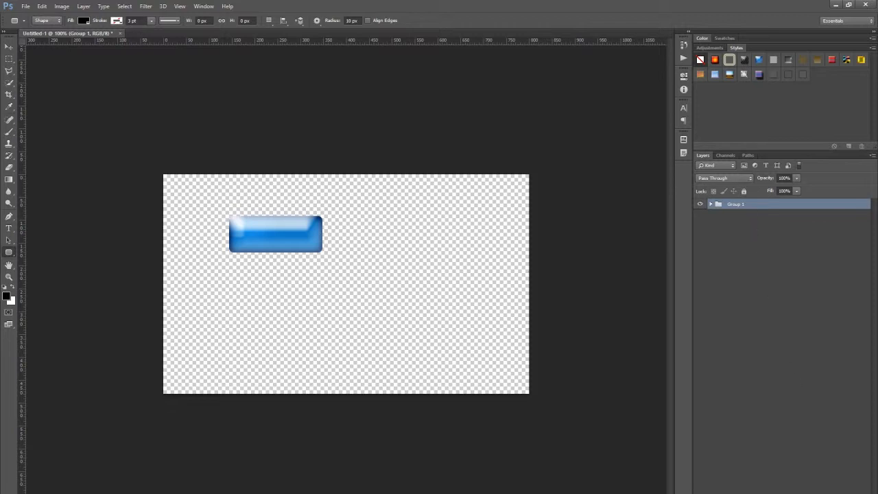
{"action": "left_click", "coordinate": [710, 204]}
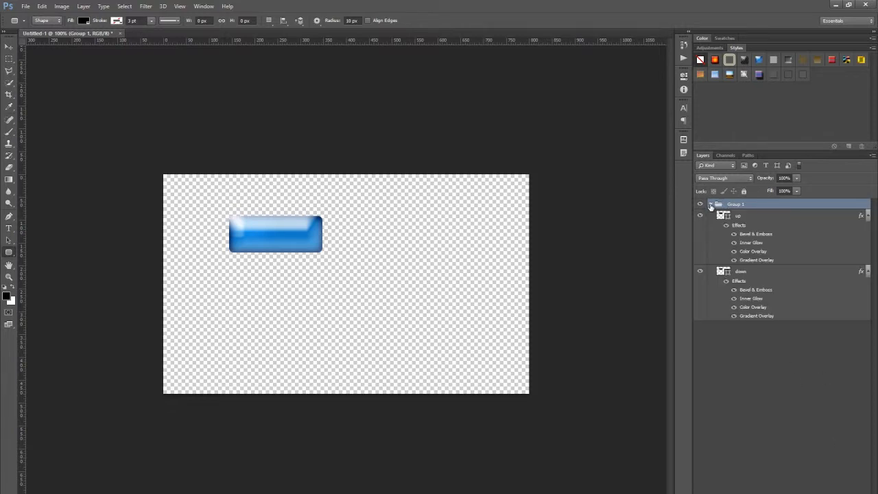
{"action": "left_click", "coordinate": [711, 205]}
{"action": "left_click", "coordinate": [711, 205]}
{"action": "left_click", "coordinate": [710, 205]}
{"action": "left_click", "coordinate": [710, 204]}
- Rename the layer group "button mybtn up playsound" and collapse it
{"action": "double_click", "coordinate": [737, 204]}
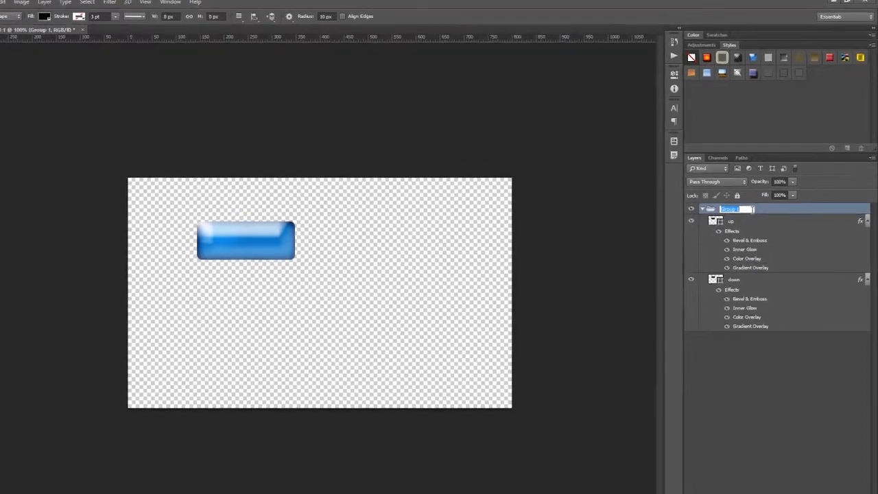
{"action": "type", "text": "button"}
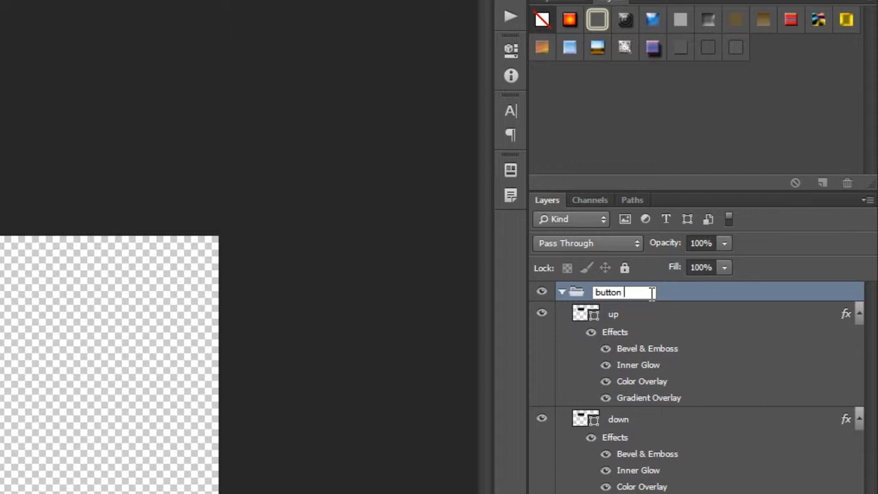
{"action": "type", "text": "mybut"}
{"action": "key", "text": "BackSpace"}
{"action": "key", "text": "BackSpace"}
{"action": "type", "text": "tn_"}
{"action": "type", "text": " up"}
{"action": "type", "text": " playsound"}
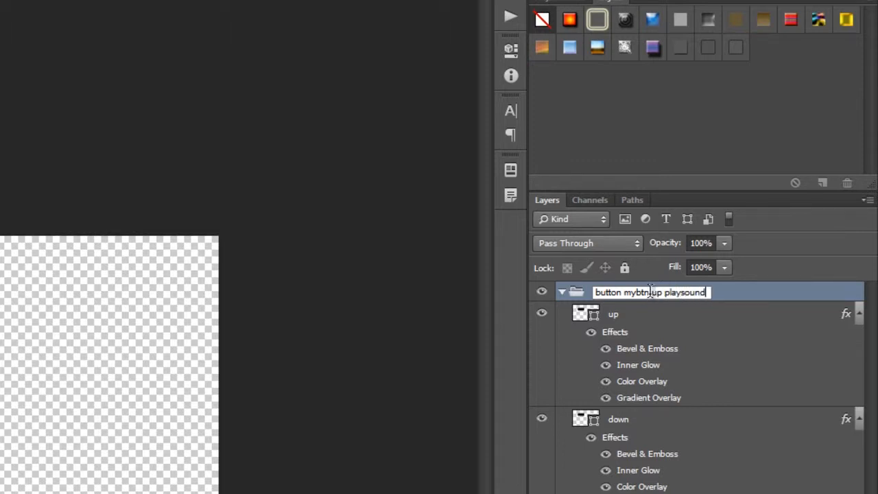
{"action": "key", "text": "Return"}
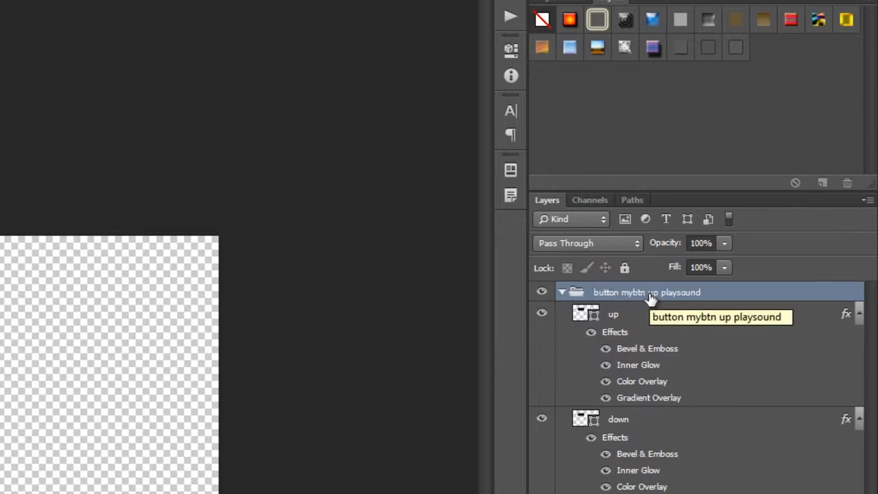
{"action": "left_click", "coordinate": [563, 293]}
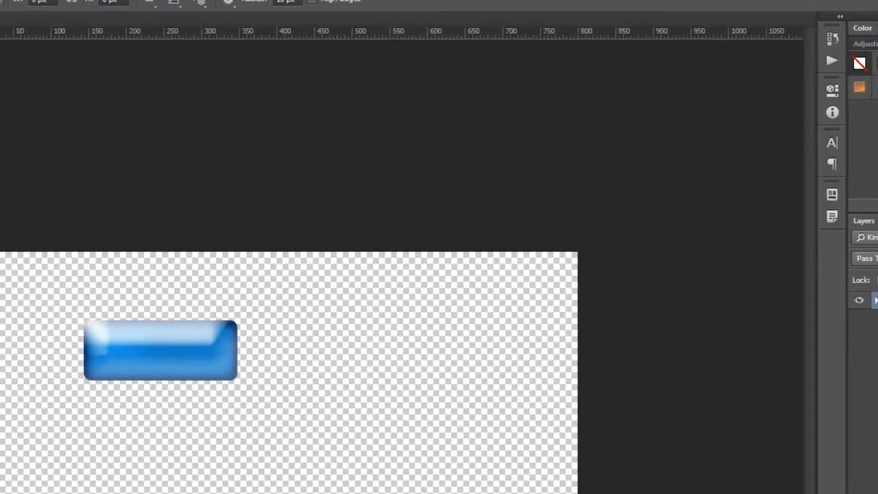
- Start saving the document under a new name, creating and opening a new Desktop folder named "phpr" as the destination
{"action": "left_click", "coordinate": [38, 9]}
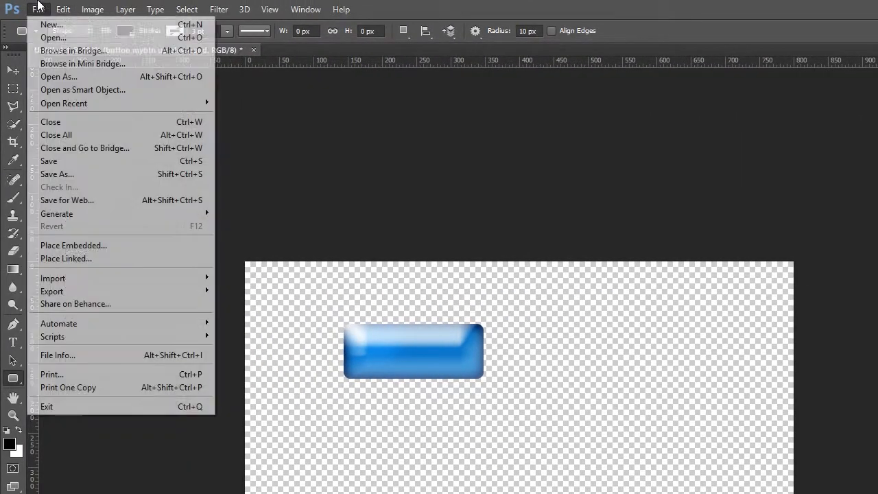
{"action": "left_click", "coordinate": [71, 177]}
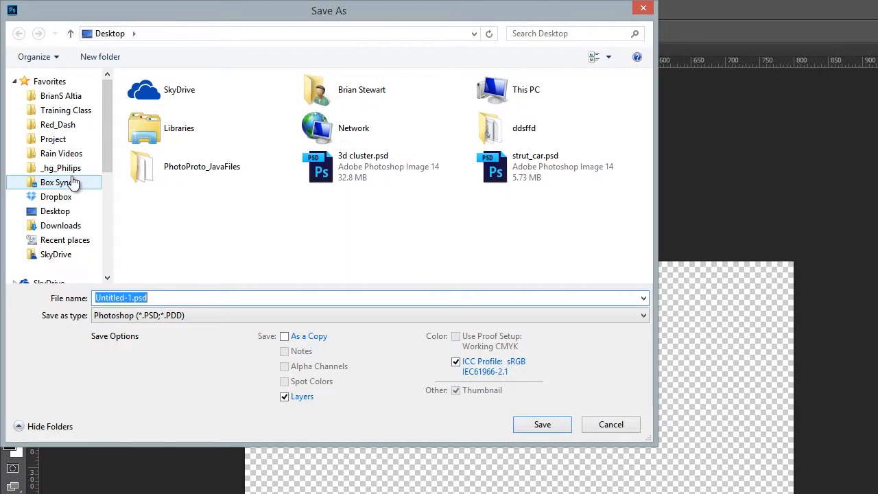
{"action": "right_click", "coordinate": [267, 236]}
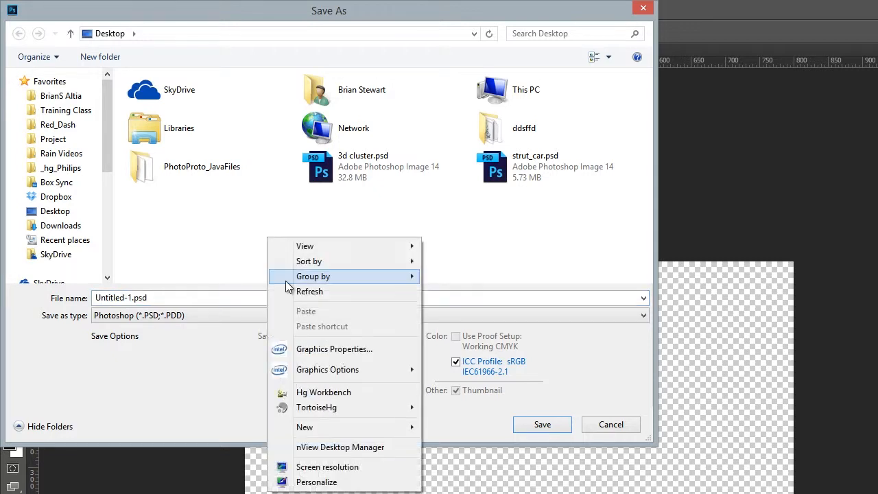
{"action": "mouse_move", "coordinate": [333, 428]}
{"action": "left_click", "coordinate": [439, 427]}
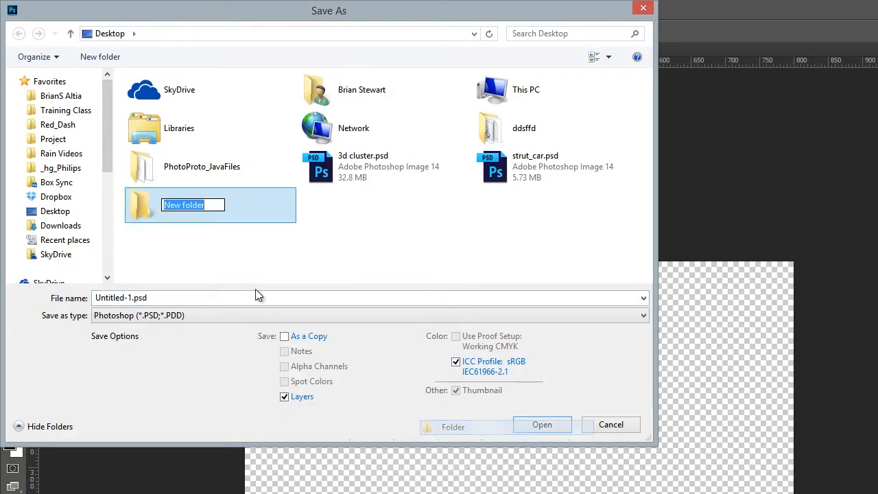
{"action": "type", "text": "php"}
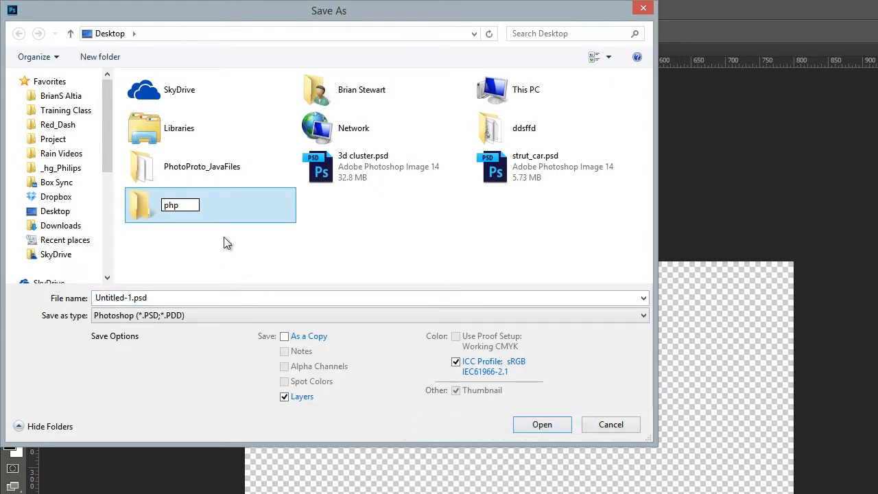
{"action": "type", "text": "r"}
{"action": "key", "text": "Return"}
{"action": "key", "text": "Return"}
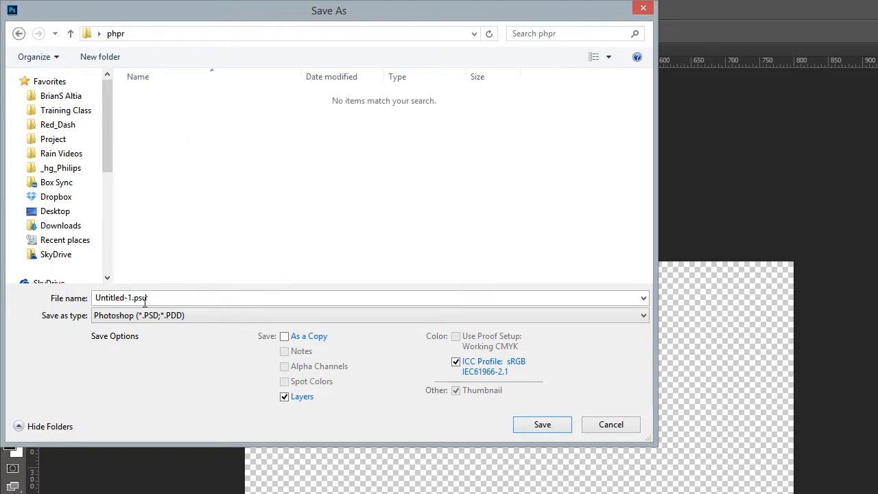
- Save the document as a Photoshop file named "button" with Maximize Compatibility enabled
{"action": "double_click", "coordinate": [171, 299]}
{"action": "type", "text": "button"}
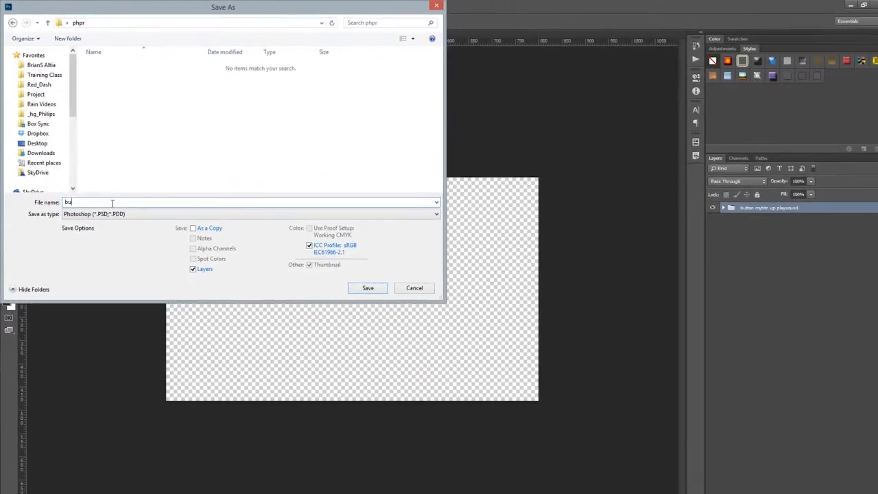
{"action": "key", "text": "Return"}
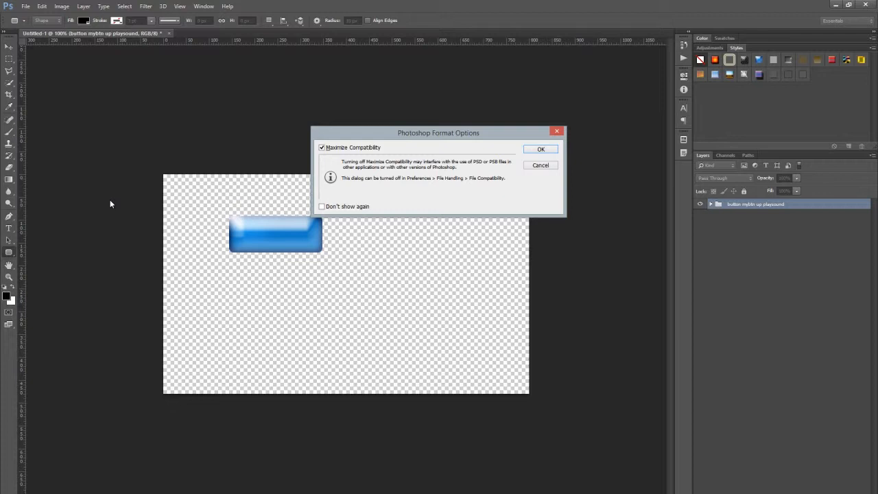
{"action": "key", "text": "Return"}
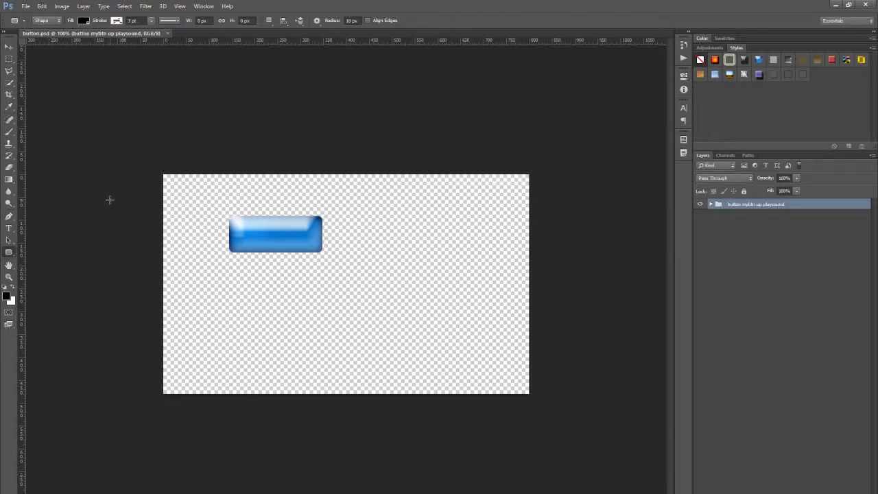
- Run the Altia PhotoProto Build Prototype script with the problem detection summary enabled
{"action": "left_click", "coordinate": [26, 6]}
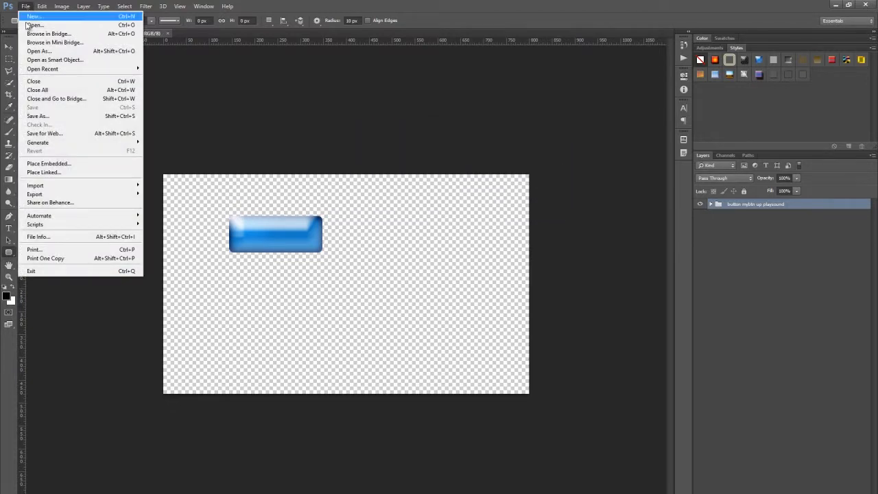
{"action": "mouse_move", "coordinate": [78, 227]}
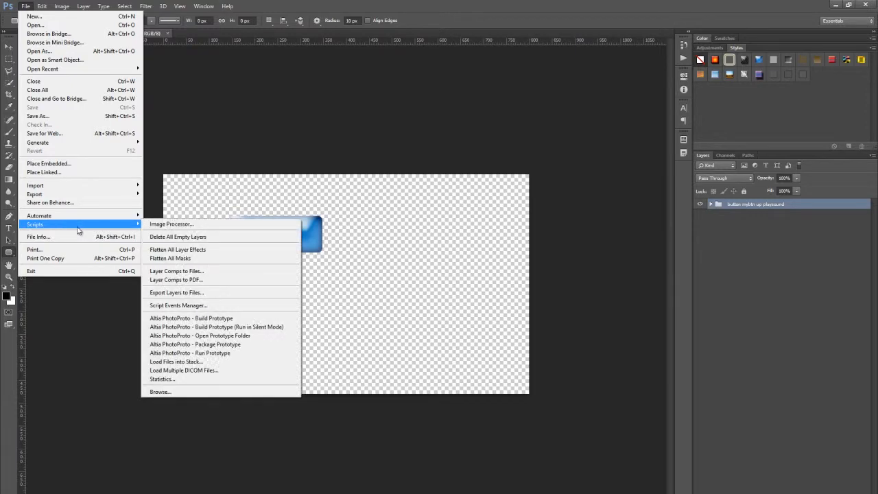
{"action": "left_click", "coordinate": [225, 321]}
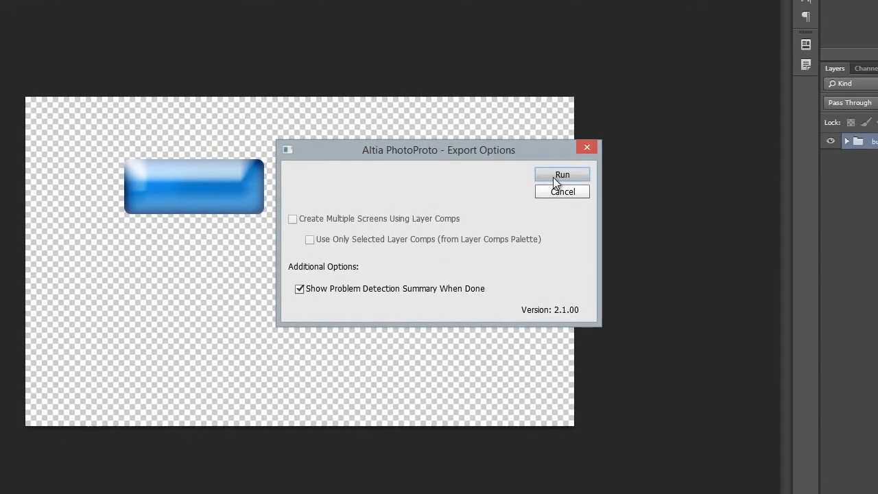
{"action": "left_click", "coordinate": [555, 177]}
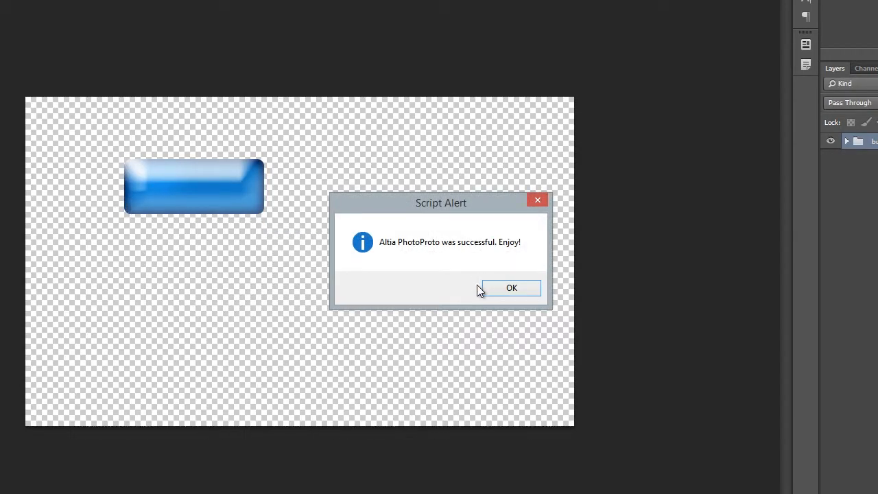
- Try the blue button in the running prototype, and close both the prototype window and the button.psd document
{"action": "left_click", "coordinate": [508, 289]}
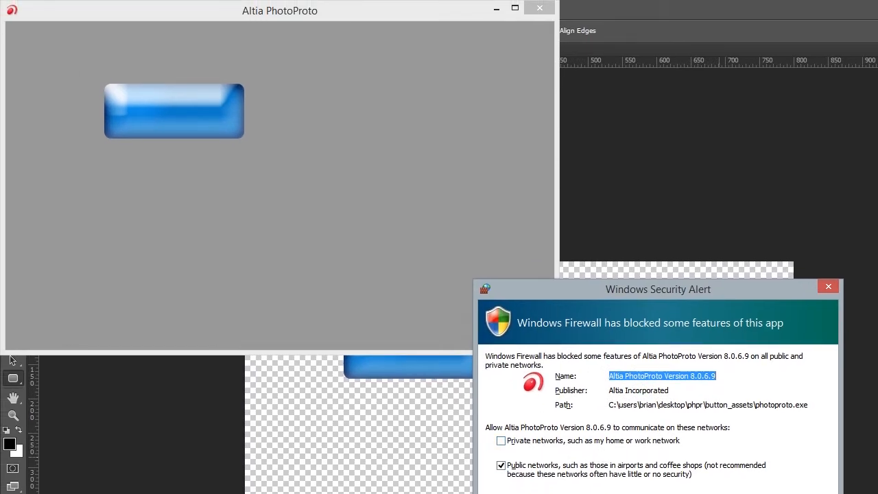
{"action": "left_click", "coordinate": [745, 493]}
{"action": "left_click", "coordinate": [181, 111]}
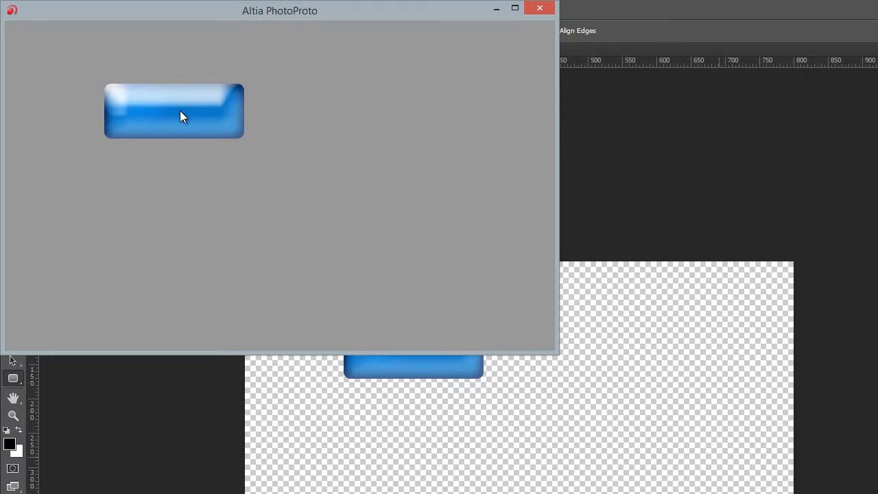
{"action": "left_click_drag", "start_coordinate": [350, 1], "coordinate": [348, 46]}
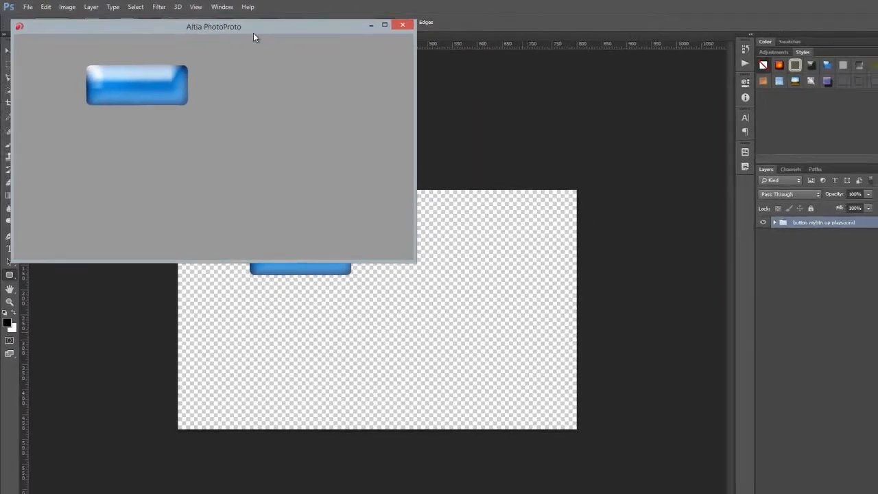
{"action": "left_click", "coordinate": [402, 26]}
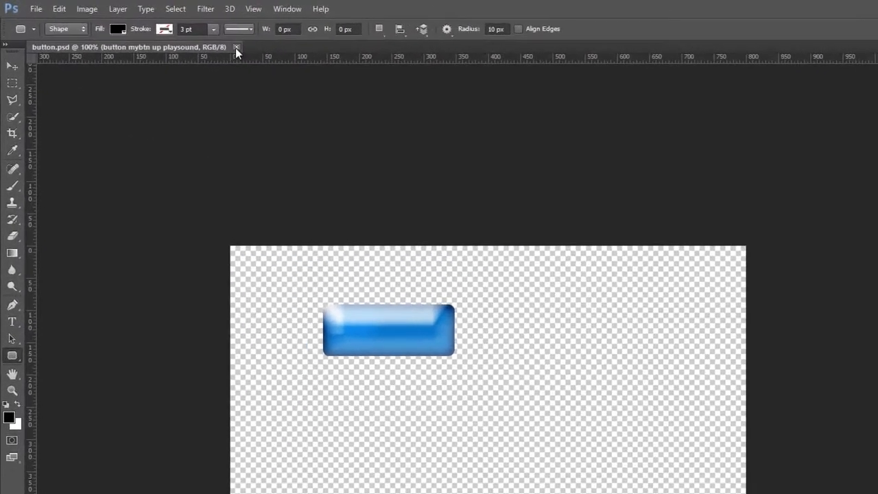
{"action": "left_click", "coordinate": [167, 33]}
{"action": "left_click", "coordinate": [38, 9]}
{"action": "left_click", "coordinate": [43, 20]}
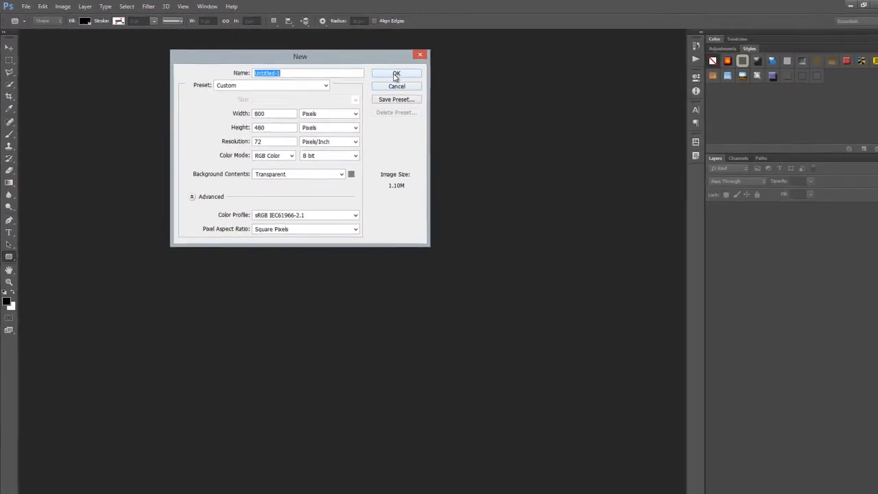
{"action": "left_click", "coordinate": [584, 108]}
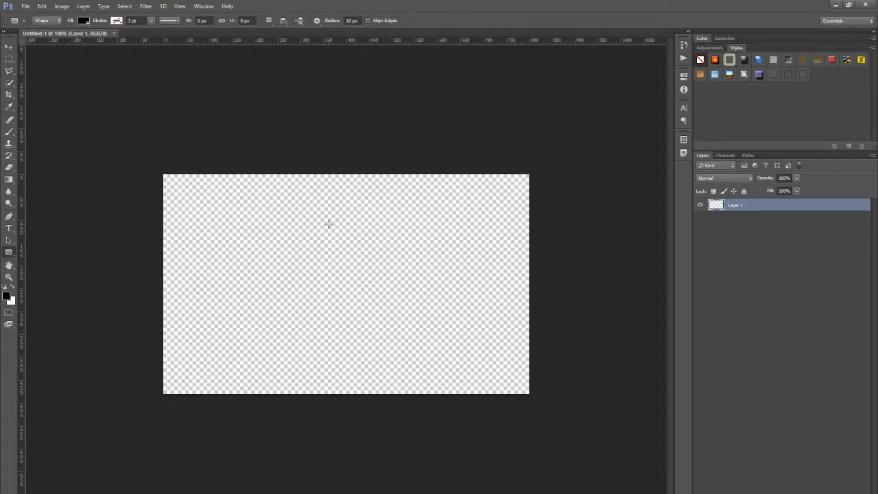
{"action": "left_click", "coordinate": [114, 32]}
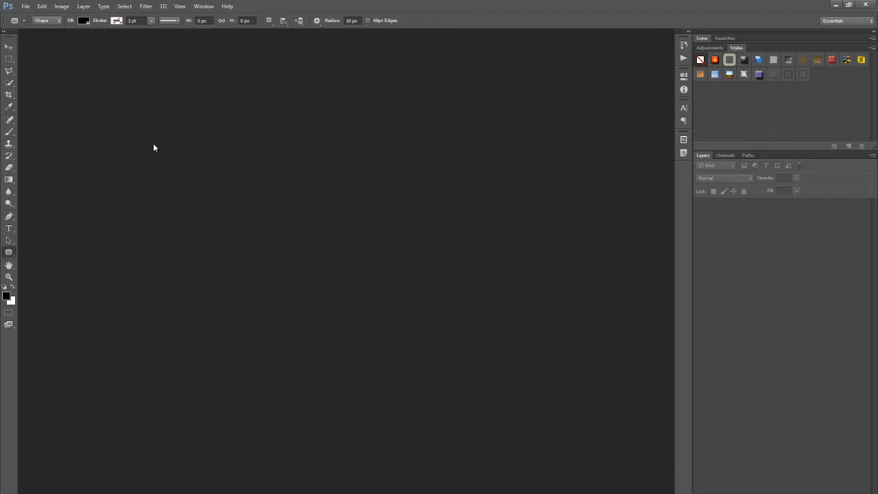
- Start the Load Files into Stack script and browse to the images folder inside the Instructor Training Files exercise files
{"action": "left_click", "coordinate": [25, 7]}
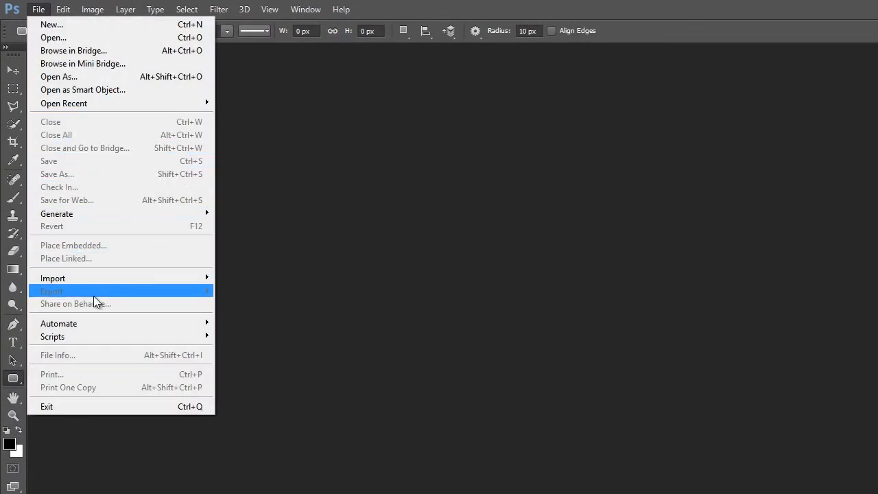
{"action": "mouse_move", "coordinate": [99, 339]}
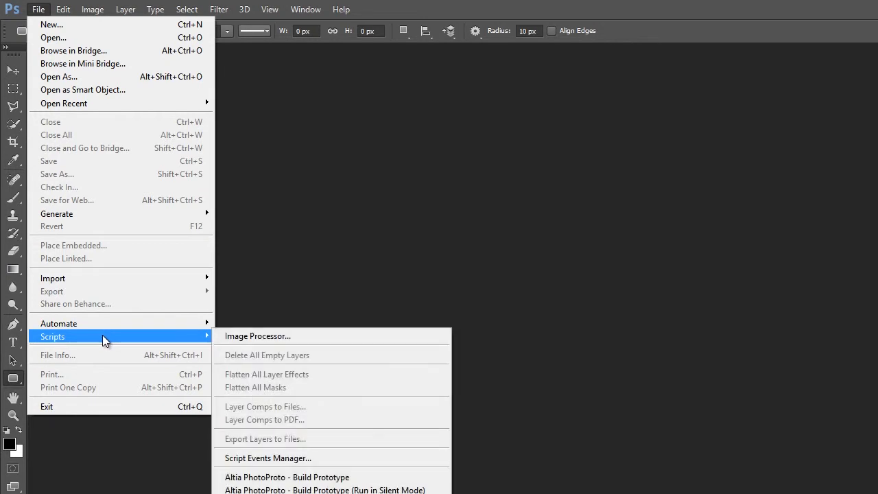
{"action": "left_click", "coordinate": [336, 312]}
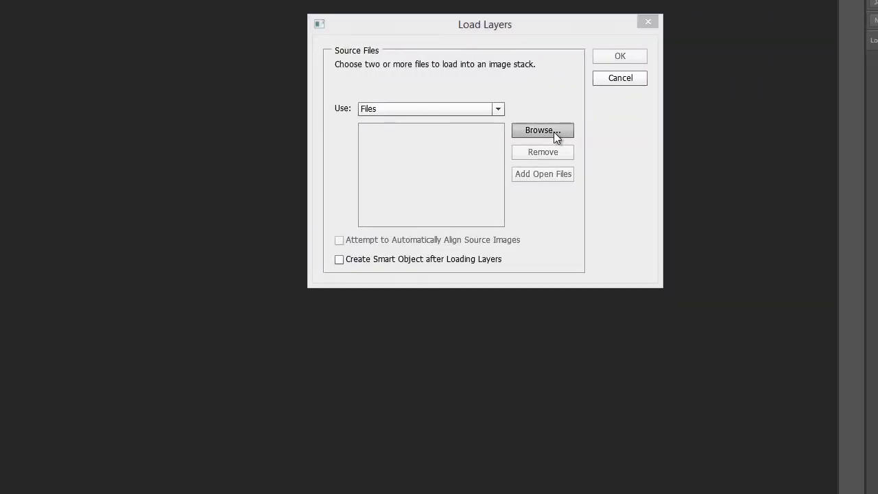
{"action": "left_click", "coordinate": [707, 130]}
{"action": "left_click", "coordinate": [378, 145]}
{"action": "left_click", "coordinate": [466, 146]}
{"action": "double_click", "coordinate": [468, 147]}
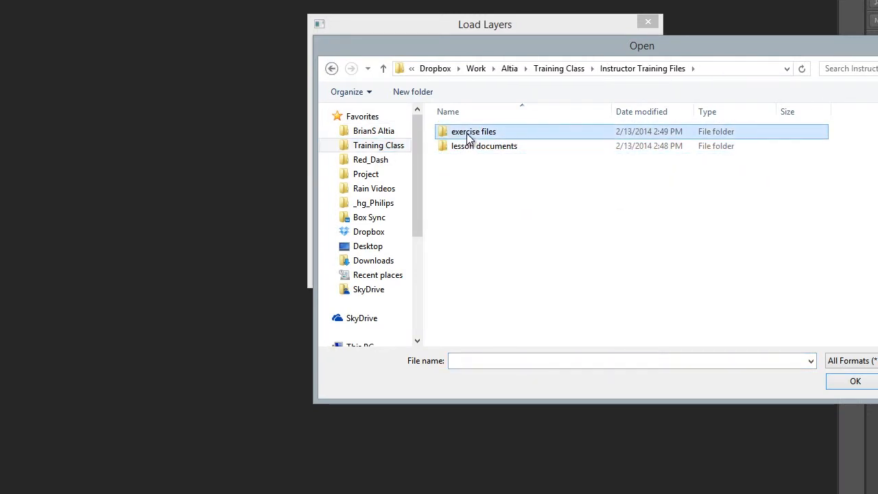
{"action": "double_click", "coordinate": [469, 134]}
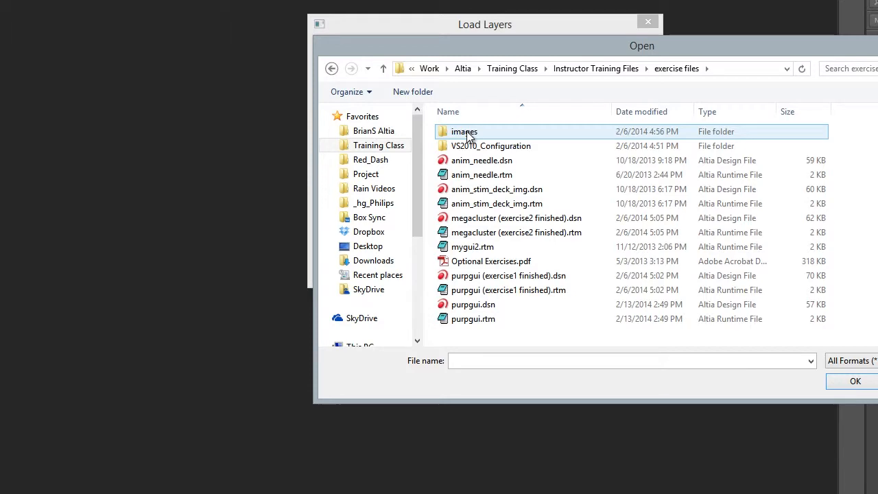
{"action": "double_click", "coordinate": [467, 135]}
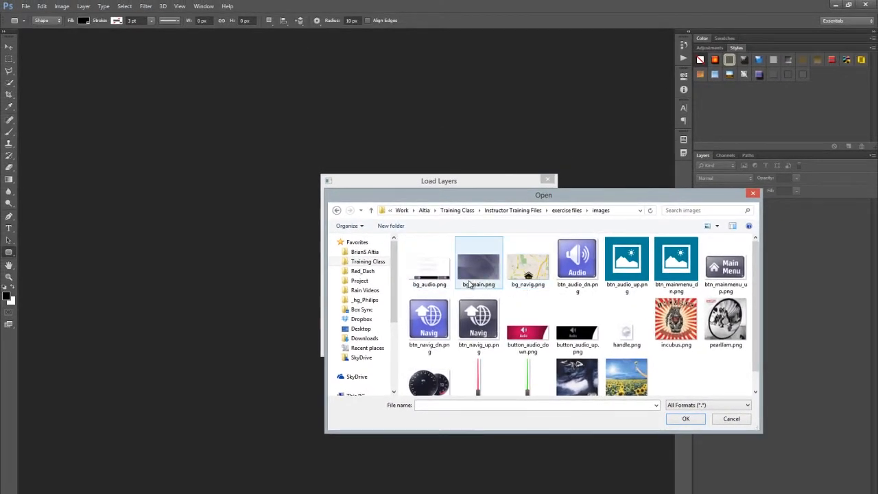
- Load bg_audio.png, bg_main.png, bg_navig.png and the dn and up PNGs of btn_audio, btn_mainmenu and btn_navig as layers of one document
{"action": "left_click", "coordinate": [429, 261]}
{"action": "left_click", "coordinate": [472, 269], "text": "ctrl"}
{"action": "left_click", "coordinate": [527, 263], "text": "ctrl"}
{"action": "left_click", "coordinate": [431, 318], "text": "ctrl"}
{"action": "left_click", "coordinate": [466, 318], "text": "ctrl"}
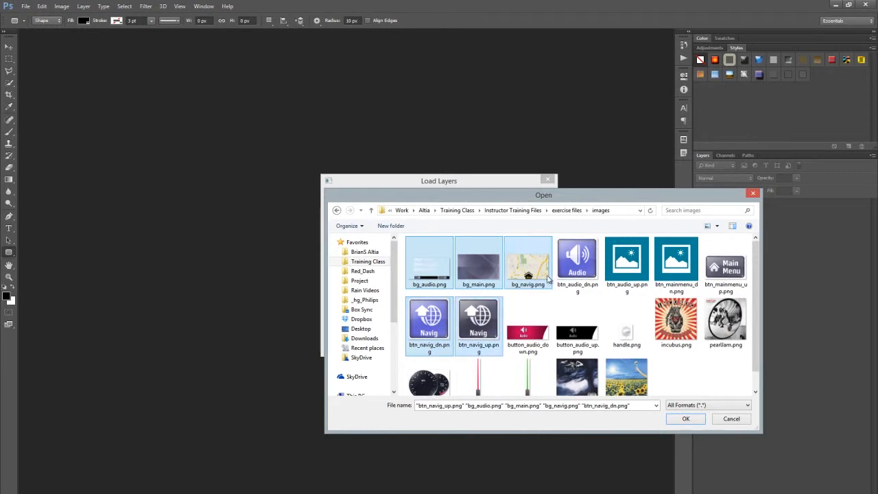
{"action": "left_click", "coordinate": [574, 272], "text": "ctrl"}
{"action": "left_click", "coordinate": [721, 273], "text": "ctrl"}
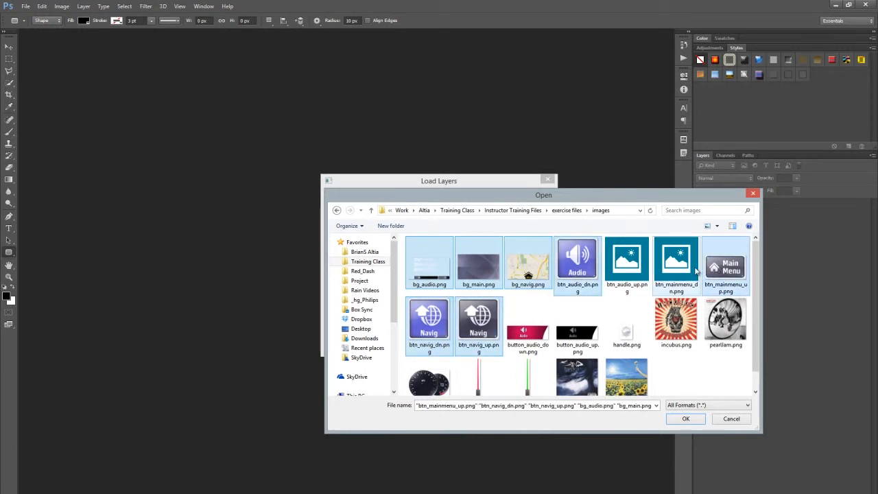
{"action": "left_click", "coordinate": [695, 271], "text": "ctrl"}
{"action": "left_click", "coordinate": [641, 262], "text": "ctrl"}
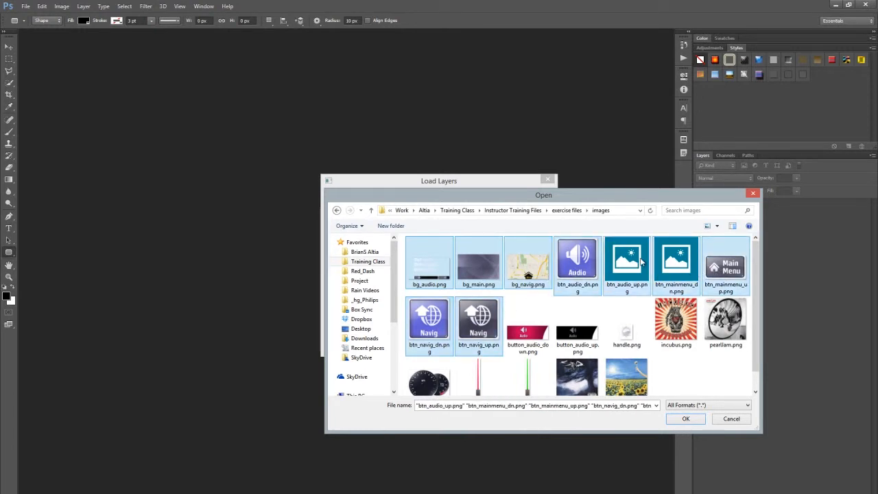
{"action": "scroll", "coordinate": [598, 328], "scroll_direction": "down", "scroll_amount": 1}
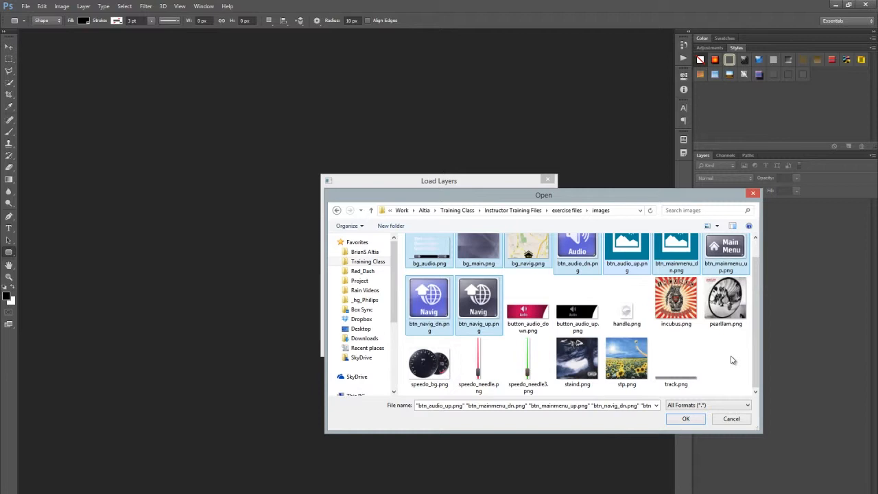
{"action": "scroll", "coordinate": [733, 360], "scroll_direction": "up", "scroll_amount": 1}
{"action": "left_click", "coordinate": [692, 420]}
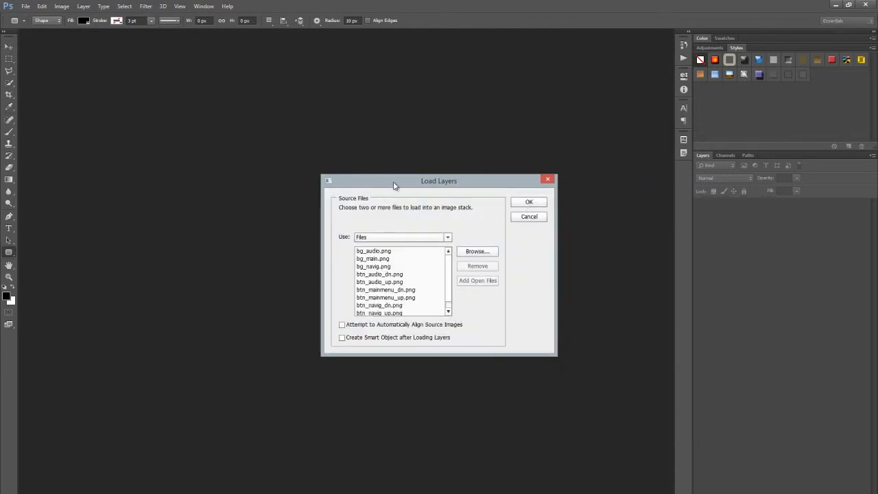
{"action": "left_click_drag", "start_coordinate": [394, 183], "coordinate": [360, 185]}
{"action": "left_click", "coordinate": [494, 203]}
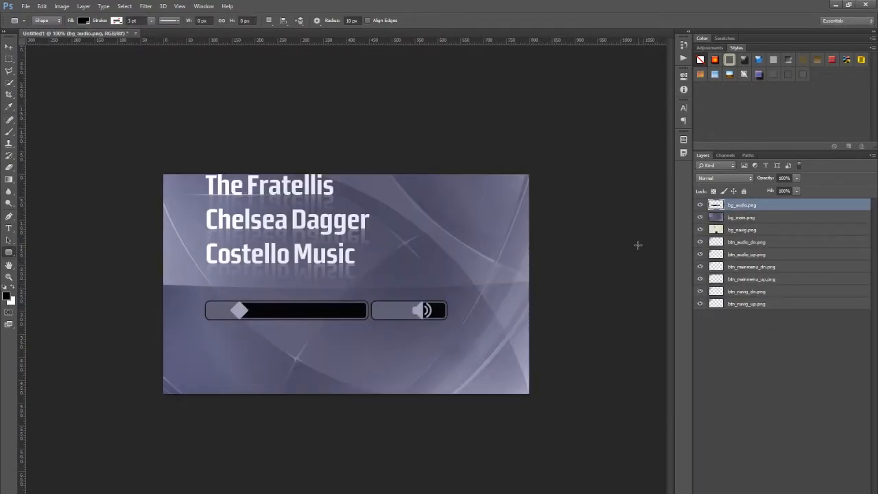
- Reorder the background layers below all button layers, with bg_main.png lowest, bg_navig.png above it and bg_audio.png above that
{"action": "left_click", "coordinate": [734, 218]}
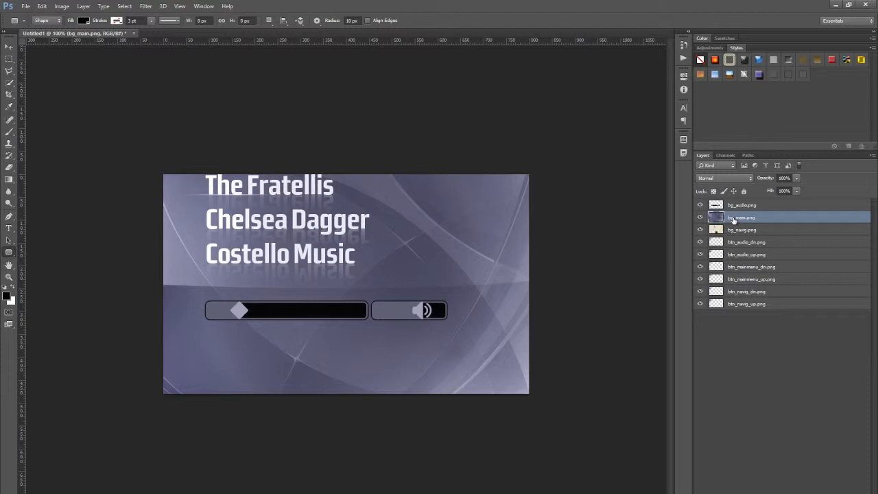
{"action": "left_click_drag", "start_coordinate": [734, 219], "coordinate": [739, 312]}
{"action": "left_click_drag", "start_coordinate": [743, 216], "coordinate": [743, 293]}
{"action": "left_click", "coordinate": [746, 206]}
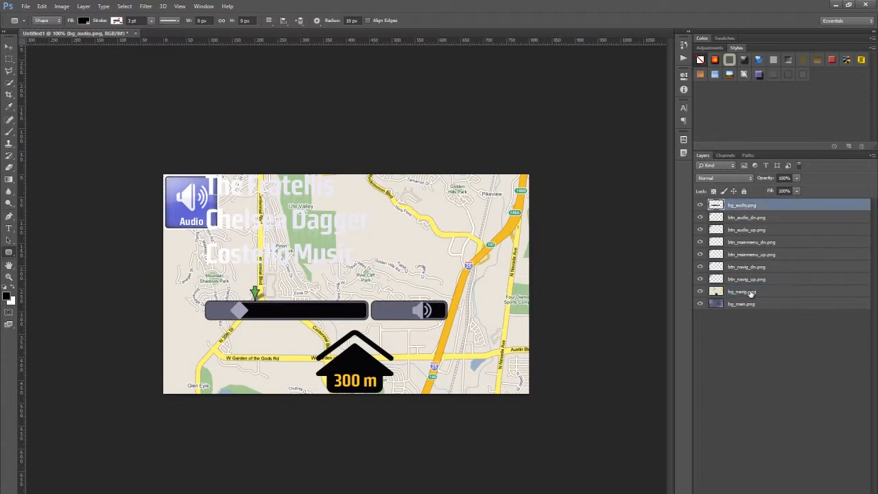
{"action": "left_click_drag", "start_coordinate": [746, 207], "coordinate": [749, 286]}
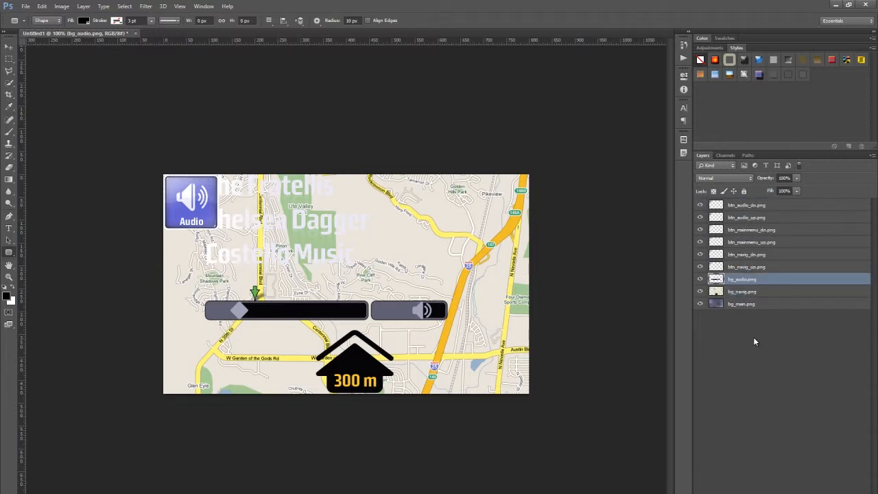
- Group the btn_navig_dn.png and btn_navig_up.png layers
{"action": "left_click", "coordinate": [718, 267]}
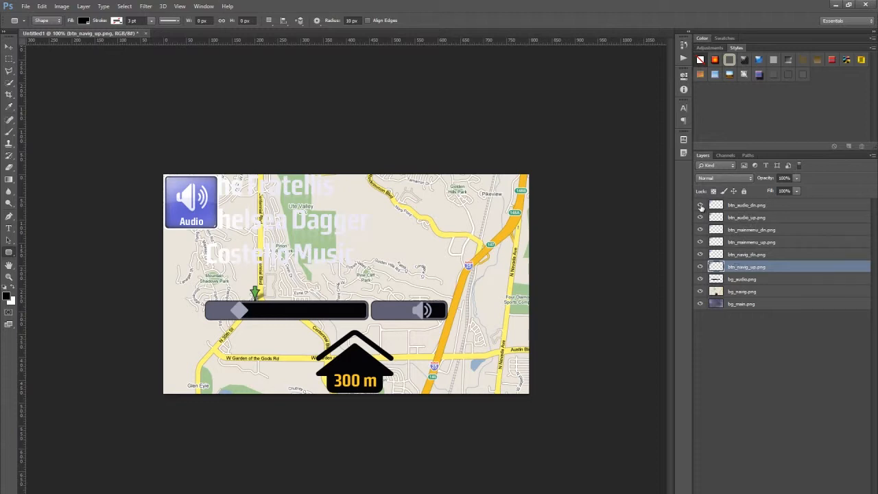
{"action": "left_click", "coordinate": [748, 254], "text": "shift"}
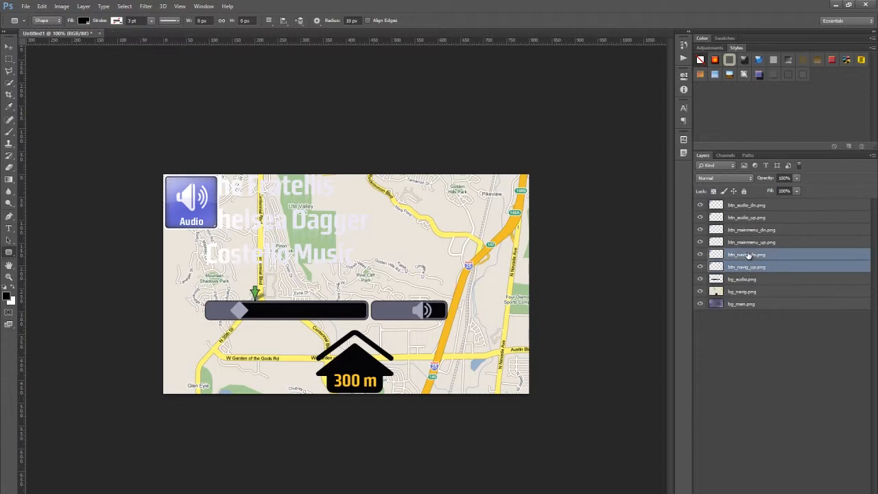
{"action": "key", "text": "ctrl+g"}
{"action": "left_click", "coordinate": [745, 245]}
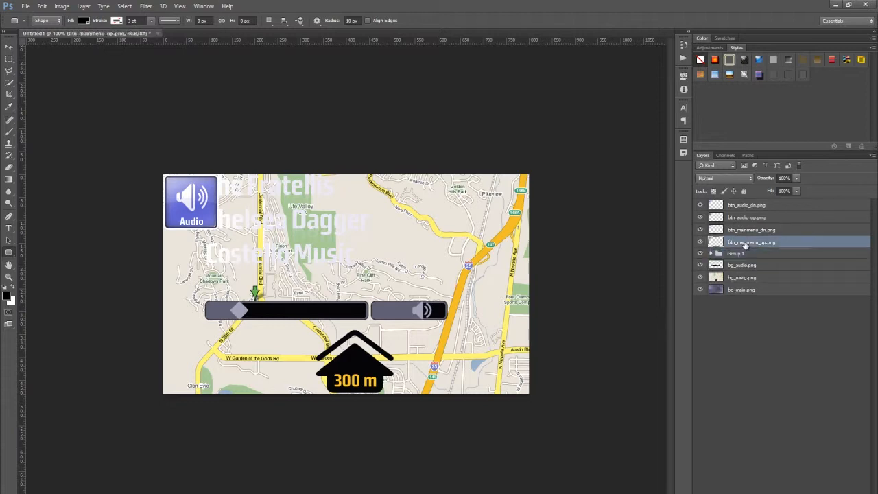
{"action": "left_click", "coordinate": [739, 253]}
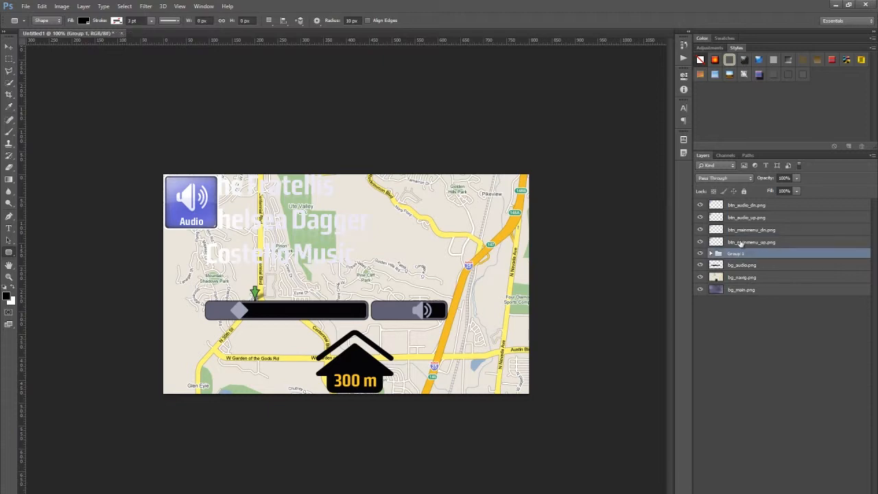
{"action": "left_click", "coordinate": [710, 254]}
{"action": "left_click", "coordinate": [710, 253]}
- Rename the navigation button's layer group "button btn_navig up screenNavig"
{"action": "double_click", "coordinate": [736, 253]}
{"action": "type", "text": "button"}
{"action": "key", "text": "Return"}
{"action": "left_click", "coordinate": [711, 253]}
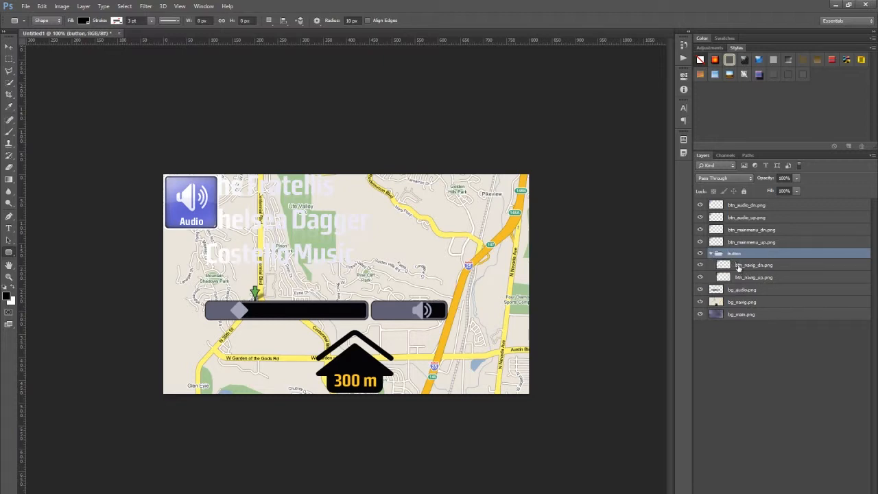
{"action": "double_click", "coordinate": [737, 254]}
{"action": "left_click", "coordinate": [745, 254]}
{"action": "type", "text": "btn_navig up"}
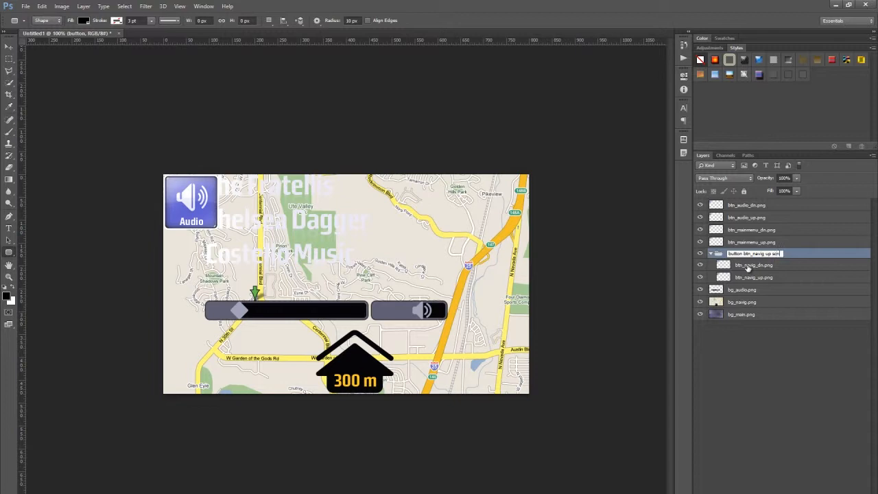
{"action": "type", "text": "screenNavig"}
{"action": "key", "text": "Return"}
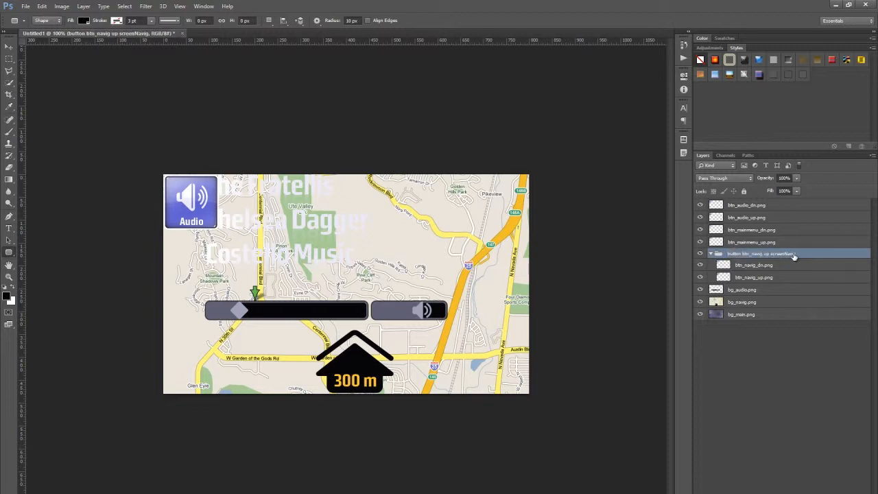
- Place btn_navig_up.png above btn_navig_dn.png inside the navigation group and rename the two layers "up" and "down"
{"action": "left_click", "coordinate": [759, 265]}
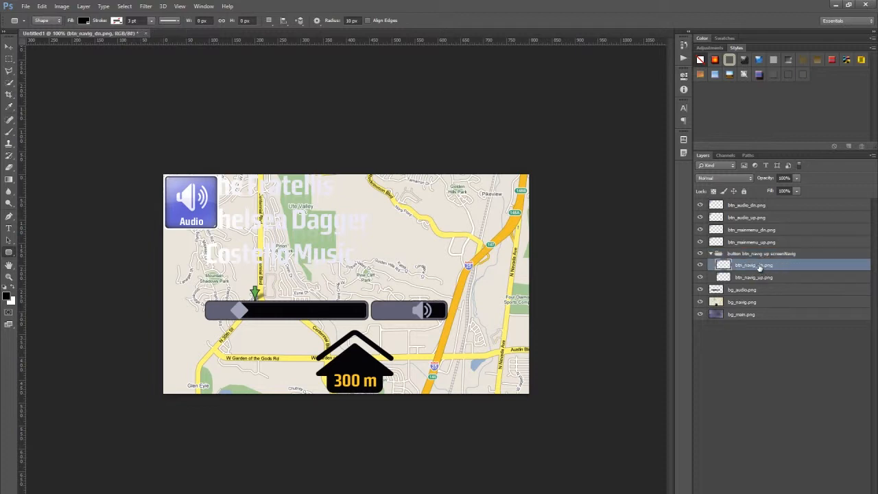
{"action": "left_click_drag", "start_coordinate": [765, 281], "coordinate": [764, 264]}
{"action": "double_click", "coordinate": [754, 265]}
{"action": "type", "text": "up"}
{"action": "key", "text": "Return"}
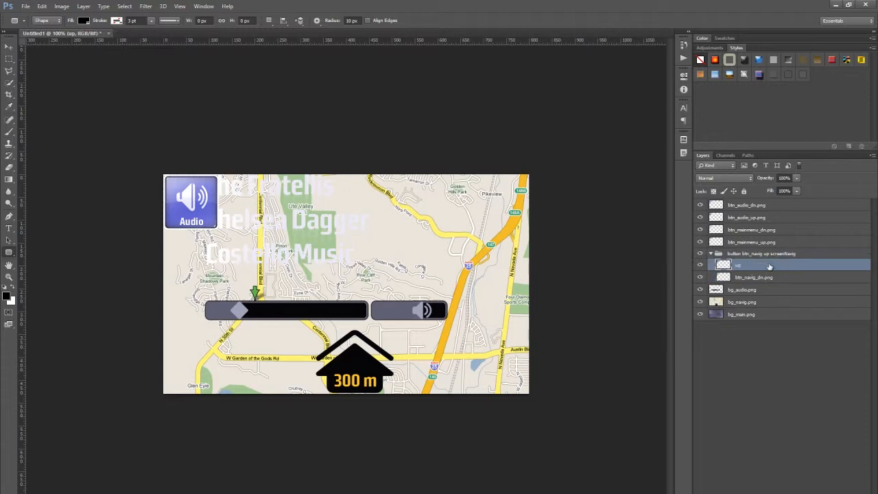
{"action": "double_click", "coordinate": [754, 277]}
{"action": "type", "text": "down"}
{"action": "key", "text": "Return"}
{"action": "left_click", "coordinate": [745, 267]}
{"action": "left_click", "coordinate": [742, 277]}
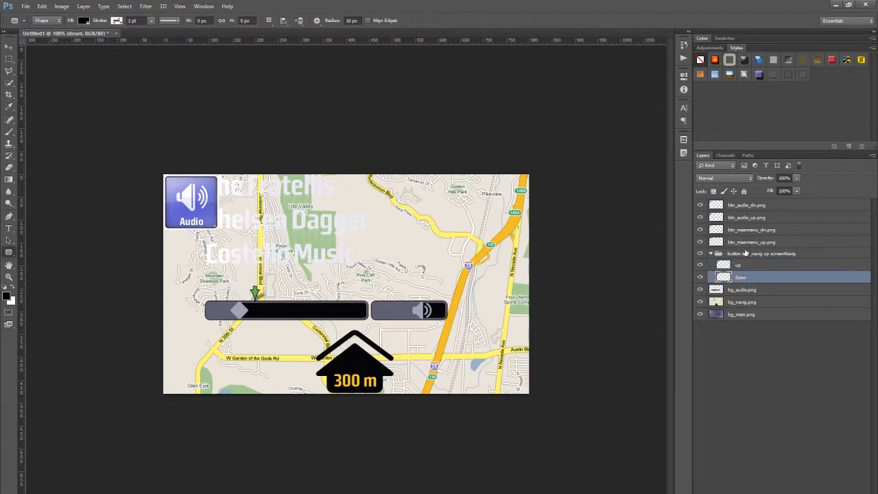
- Group the btn_mainmenu_up.png and btn_mainmenu_dn.png layers and expand the group
{"action": "left_click", "coordinate": [746, 245]}
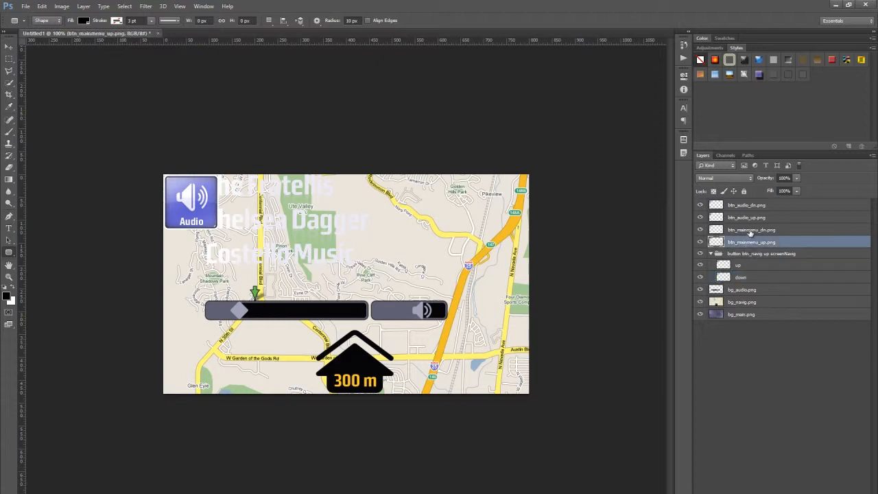
{"action": "left_click", "coordinate": [749, 234], "text": "shift"}
{"action": "key", "text": "ctrl+g"}
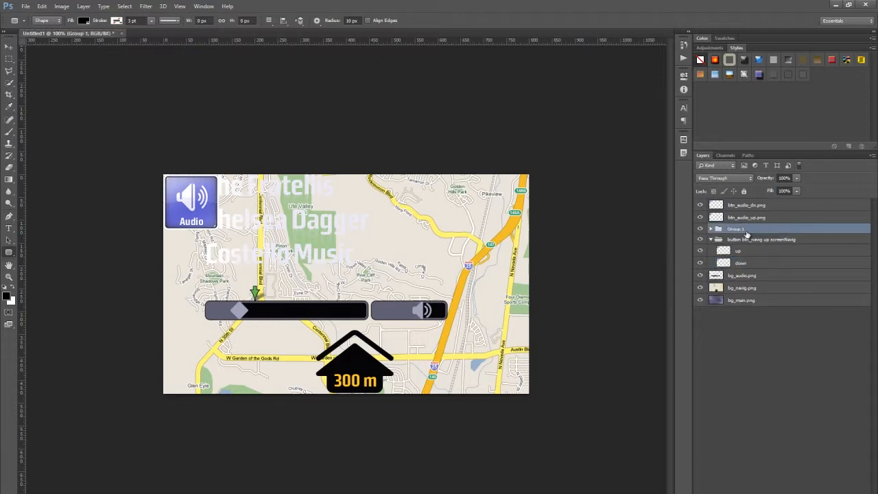
{"action": "left_click", "coordinate": [711, 229]}
- Move btn_mainmenu_up.png above btn_mainmenu_dn.png in the main menu group and rename it "up"
{"action": "left_click_drag", "start_coordinate": [748, 253], "coordinate": [749, 239]}
{"action": "double_click", "coordinate": [755, 240]}
{"action": "type", "text": "up"}
{"action": "key", "text": "Return"}
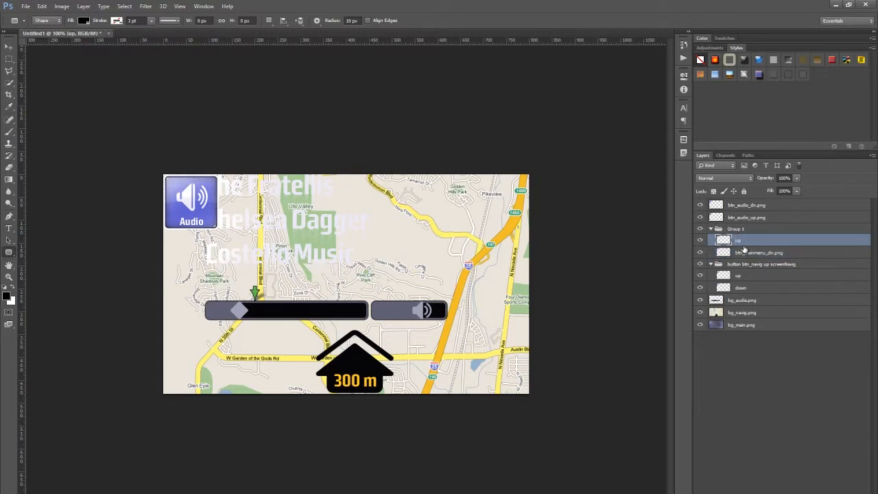
- Rename btn_mainmenu_dn.png "down" and name its layer group "button btn_back up screenHome"
{"action": "double_click", "coordinate": [755, 252]}
{"action": "type", "text": "down"}
{"action": "key", "text": "Return"}
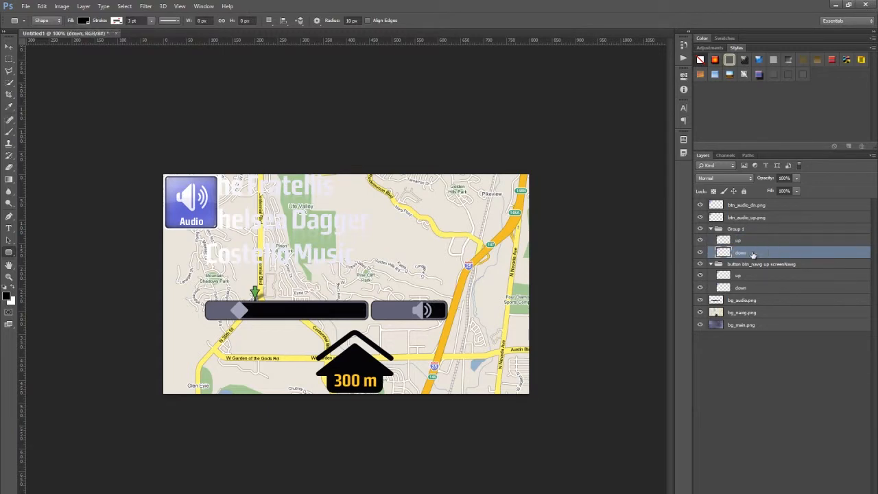
{"action": "double_click", "coordinate": [736, 229]}
{"action": "type", "text": "button btn_"}
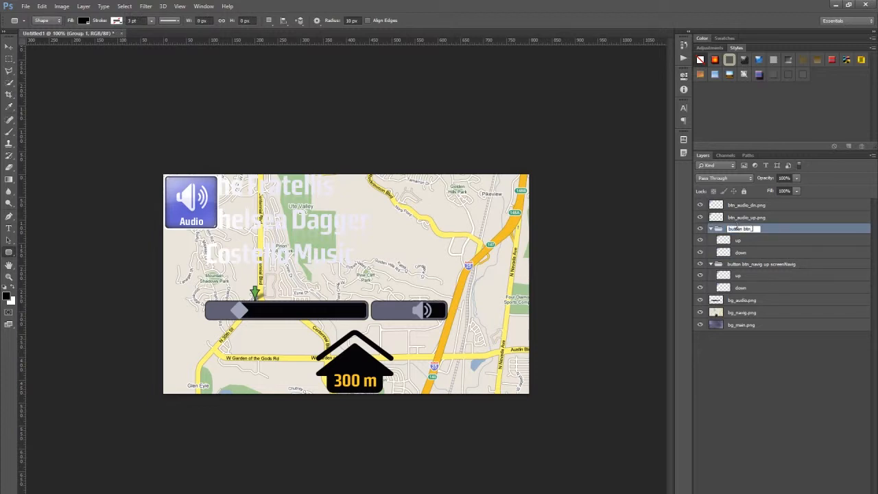
{"action": "type", "text": "back up screenHome"}
{"action": "key", "text": "Return"}
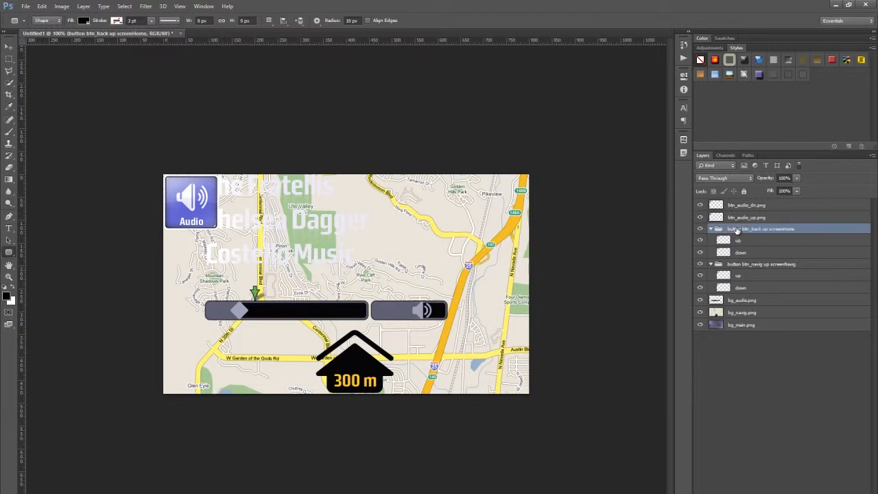
- Group the btn_audio_up.png and btn_audio_dn.png layers and expand the group
{"action": "left_click", "coordinate": [740, 219]}
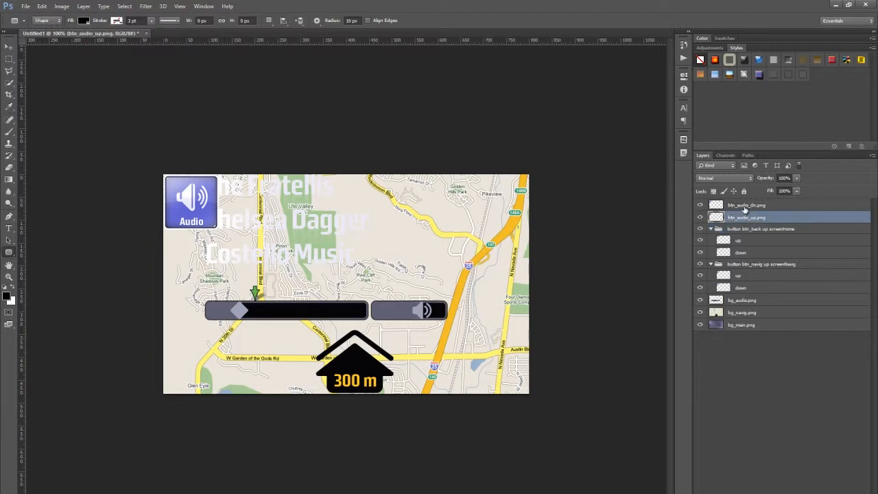
{"action": "left_click", "coordinate": [744, 207], "text": "shift"}
{"action": "key", "text": "ctrl+g"}
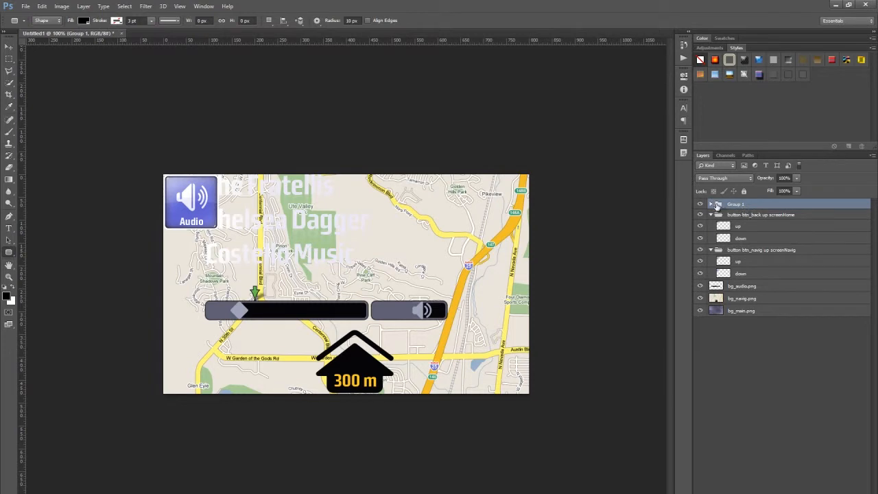
{"action": "left_click", "coordinate": [711, 205]}
- Move btn_audio_up.png above btn_audio_dn.png in the audio group and rename the two layers "up" and "down"
{"action": "left_click_drag", "start_coordinate": [742, 232], "coordinate": [748, 216]}
{"action": "double_click", "coordinate": [747, 217]}
{"action": "type", "text": "up"}
{"action": "key", "text": "Return"}
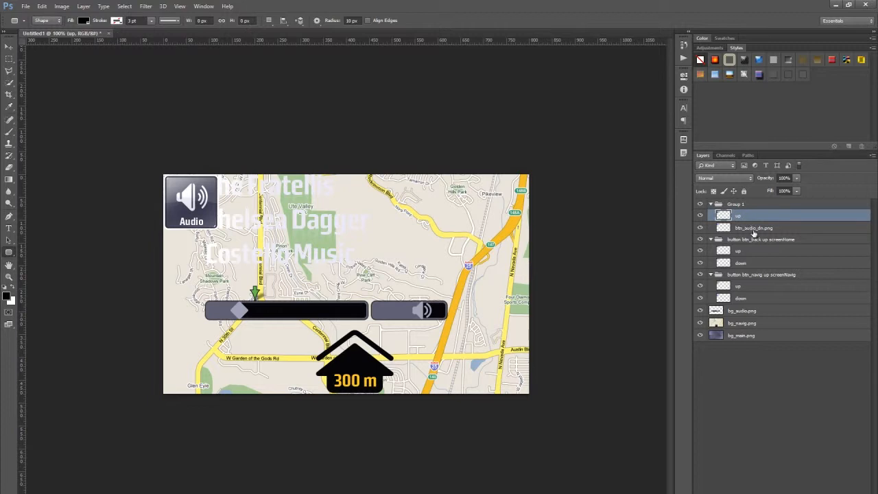
{"action": "double_click", "coordinate": [753, 228]}
{"action": "type", "text": "down"}
{"action": "key", "text": "Return"}
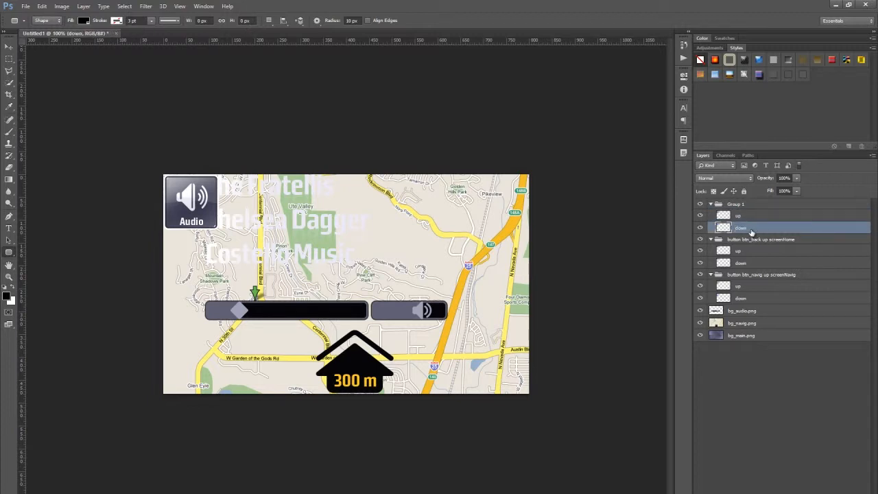
- Rename the audio button's layer group "button btn_audio up screenAudio"
{"action": "double_click", "coordinate": [733, 205]}
{"action": "type", "text": "butto"}
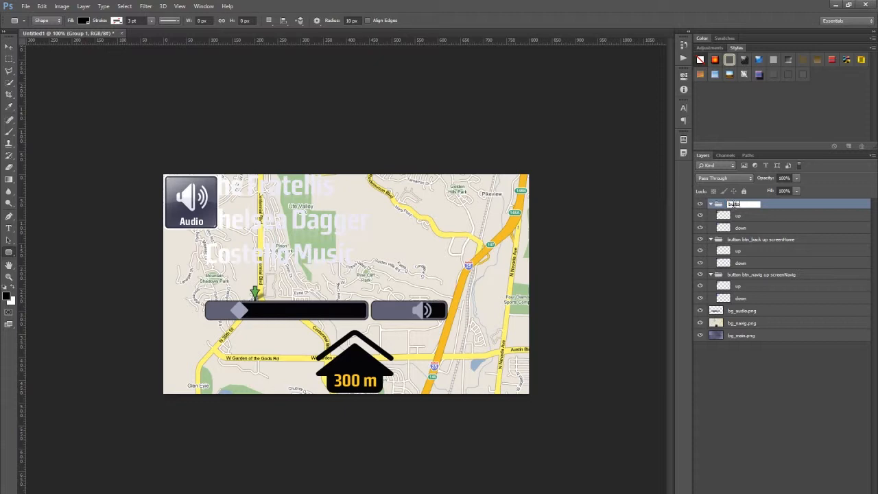
{"action": "type", "text": "n btn_audio up screenAudi"}
{"action": "key", "text": "BackSpace"}
{"action": "key", "text": "BackSpace"}
{"action": "key", "text": "BackSpace"}
{"action": "key", "text": "BackSpace"}
{"action": "key", "text": "BackSpace"}
{"action": "type", "text": "Audio"}
{"action": "key", "text": "Return"}
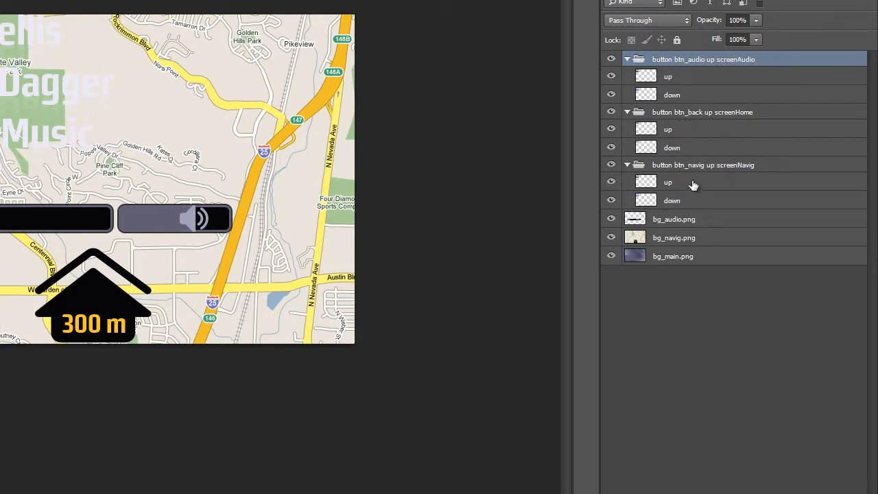
- Collapse the three button groups and hide the audio and main menu button groups
{"action": "left_click", "coordinate": [670, 182]}
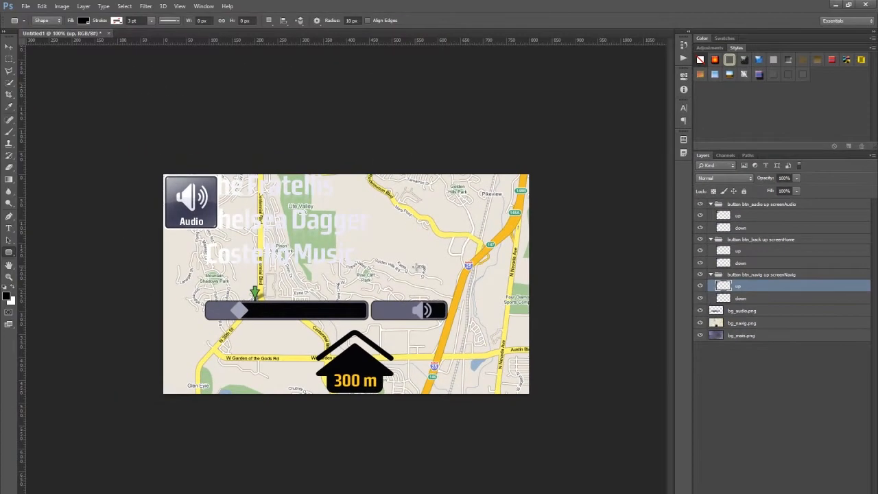
{"action": "left_click", "coordinate": [700, 204]}
{"action": "left_click", "coordinate": [700, 204]}
{"action": "left_click", "coordinate": [711, 204]}
{"action": "left_click", "coordinate": [710, 215]}
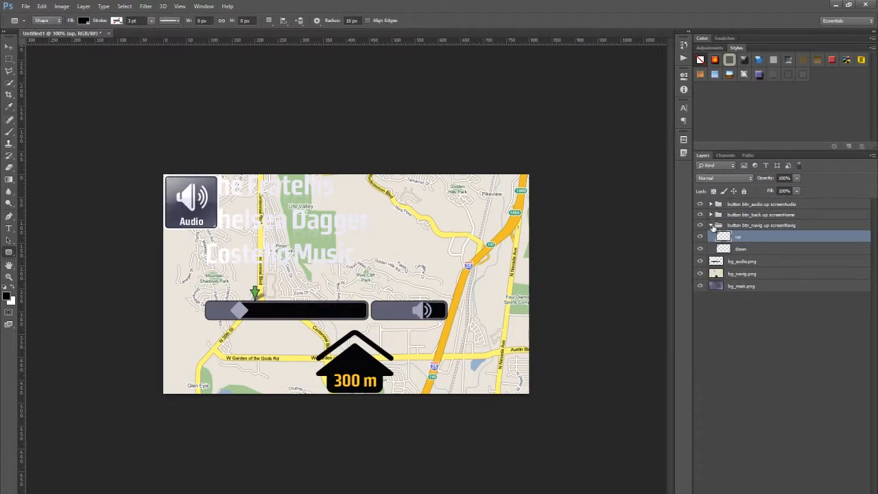
{"action": "left_click", "coordinate": [710, 225]}
{"action": "left_click", "coordinate": [700, 204]}
{"action": "left_click", "coordinate": [700, 215]}
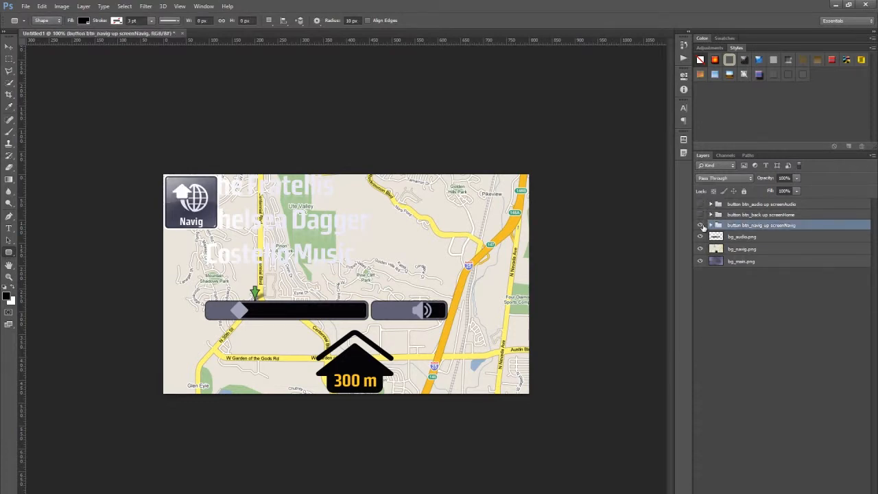
- Toggle the navigation button group's visibility to identify its button on the canvas
{"action": "left_click", "coordinate": [701, 225]}
{"action": "left_click", "coordinate": [701, 226]}
{"action": "left_click", "coordinate": [701, 226]}
{"action": "left_click", "coordinate": [701, 226]}
{"action": "left_click", "coordinate": [701, 225]}
{"action": "left_click", "coordinate": [701, 226]}
{"action": "left_click", "coordinate": [701, 226]}
{"action": "left_click", "coordinate": [701, 226]}
- Move the Navig button to just left of the canvas centre and hide the bg_audio.png and bg_navig.png layers
{"action": "left_click", "coordinate": [9, 45]}
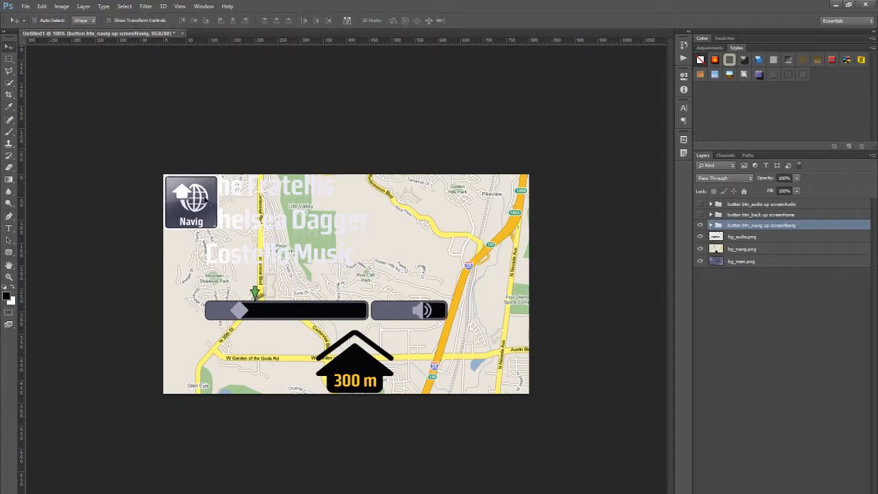
{"action": "left_click_drag", "start_coordinate": [204, 200], "coordinate": [308, 276]}
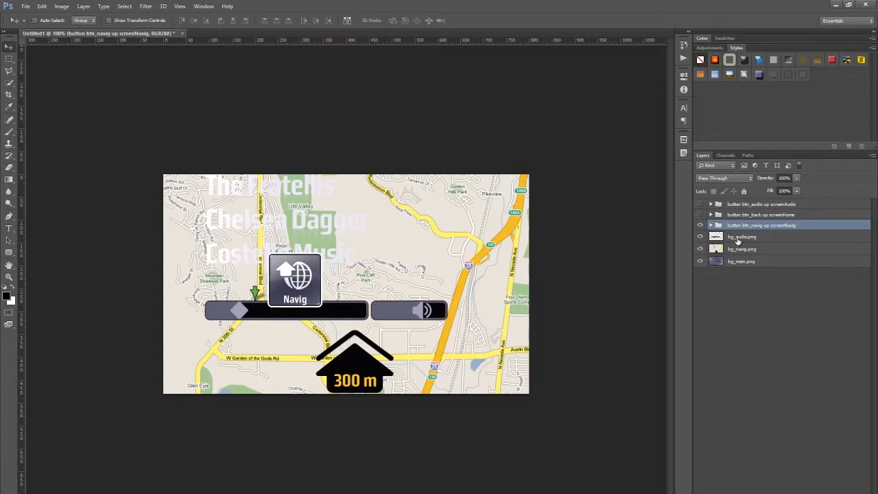
{"action": "left_click", "coordinate": [700, 237]}
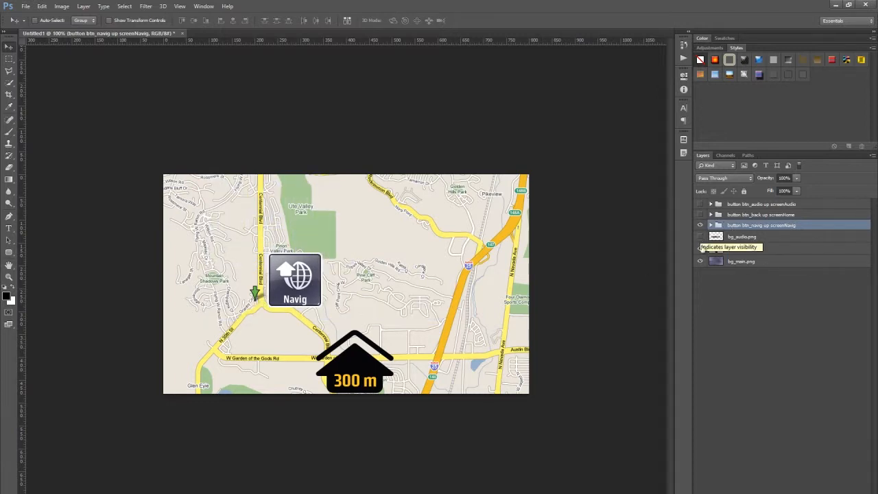
{"action": "left_click", "coordinate": [700, 248]}
{"action": "left_click_drag", "start_coordinate": [297, 279], "coordinate": [298, 286]}
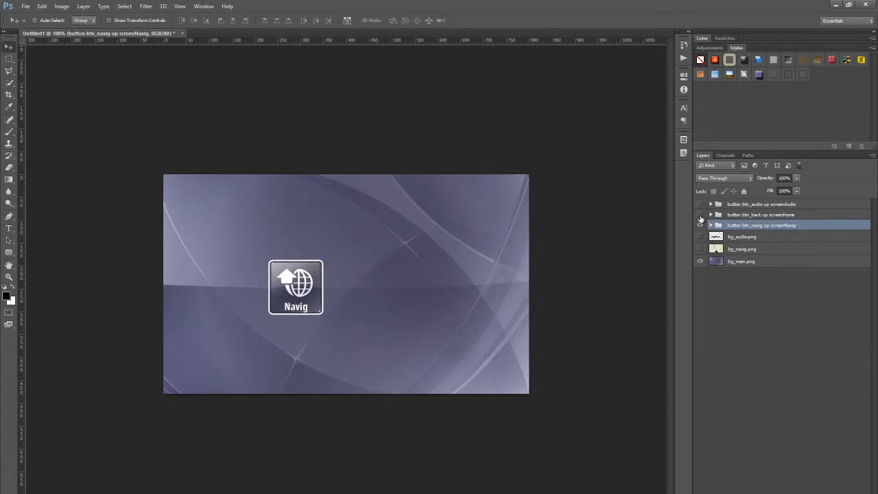
- Show the audio button group and move the Audio button to the right of the Navig button, level with it
{"action": "left_click", "coordinate": [700, 204]}
{"action": "left_click_drag", "start_coordinate": [193, 205], "coordinate": [327, 245]}
{"action": "key", "text": "ctrl+z"}
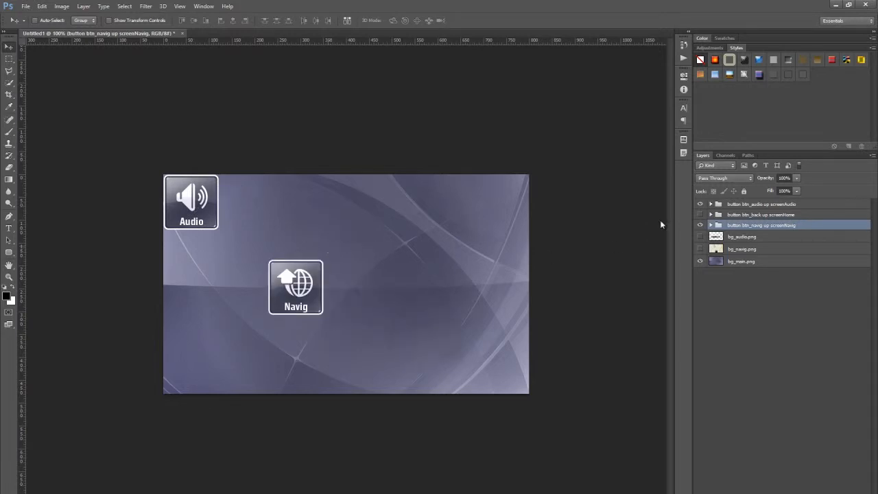
{"action": "left_click", "coordinate": [733, 206]}
{"action": "left_click_drag", "start_coordinate": [184, 208], "coordinate": [367, 293]}
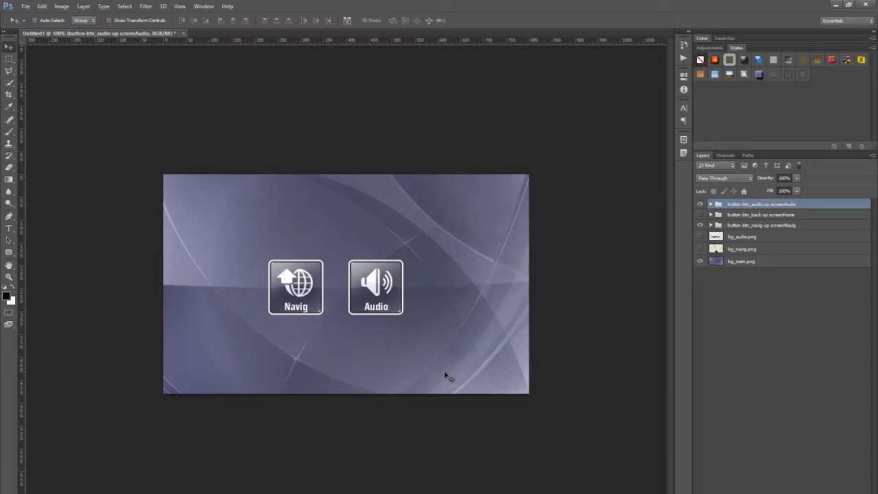
- Nudge the Audio button to the right to widen its gap from the Navig button
{"action": "key", "text": "Right"}
{"action": "key", "text": "Right"}
{"action": "key", "text": "Right"}
{"action": "key", "text": "Right"}
{"action": "key", "text": "Right"}
{"action": "key", "text": "Right"}
{"action": "key", "text": "Right"}
{"action": "key", "text": "Right"}
{"action": "key", "text": "Right"}
{"action": "key", "text": "Right"}
{"action": "key", "text": "Right"}
{"action": "key", "text": "Right"}
{"action": "key", "text": "Right"}
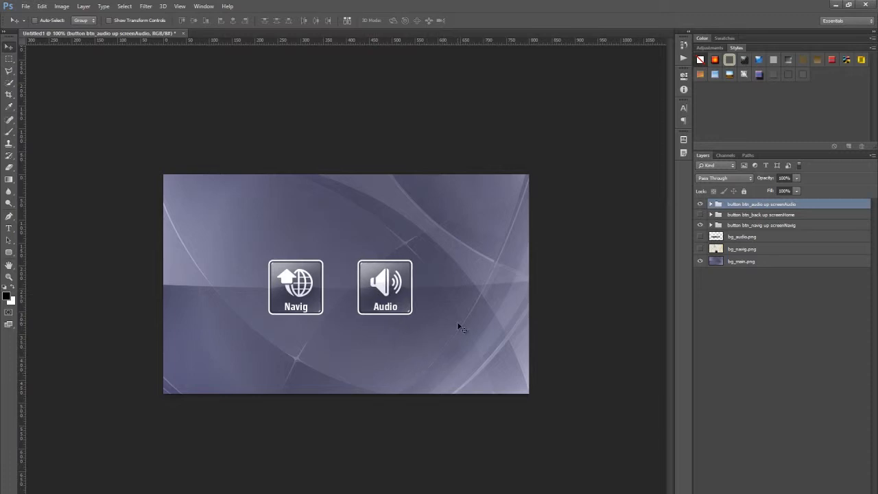
- Show the main menu button group and place the Main Menu button in the canvas's lower-left corner
{"action": "left_click", "coordinate": [700, 214]}
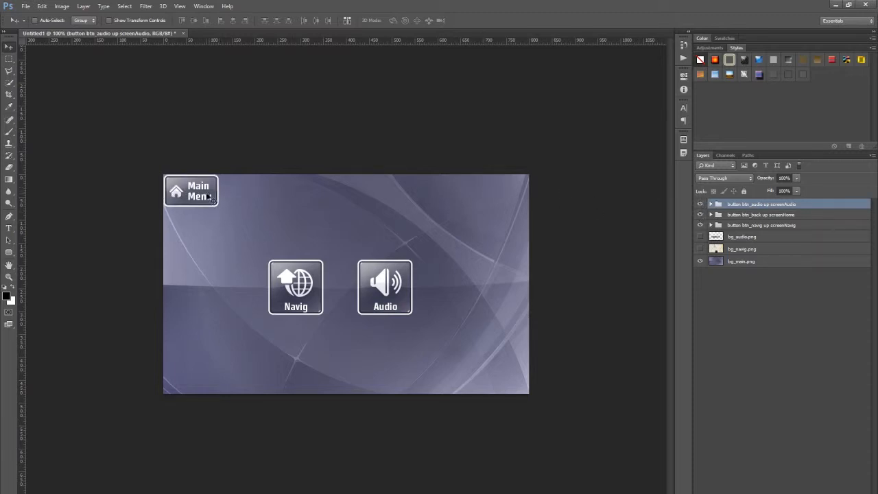
{"action": "left_click", "coordinate": [766, 215]}
{"action": "left_click_drag", "start_coordinate": [184, 198], "coordinate": [185, 377]}
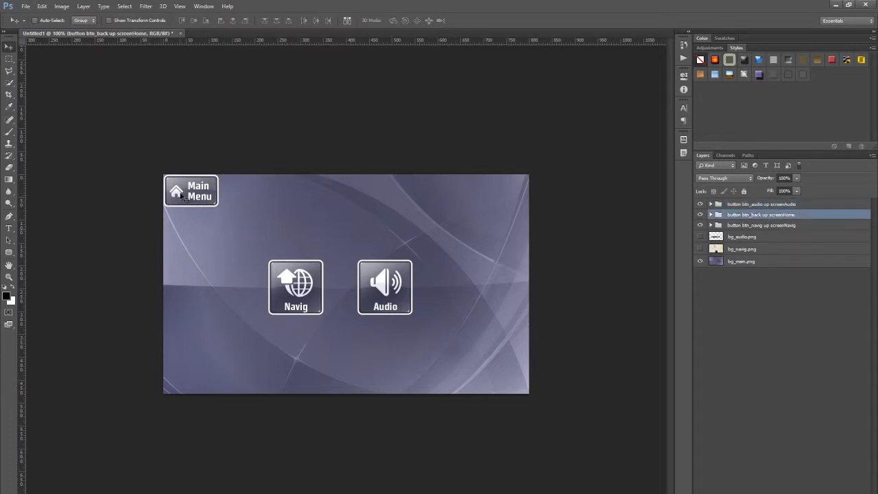
{"action": "left_click_drag", "start_coordinate": [50, 320], "coordinate": [50, 321]}
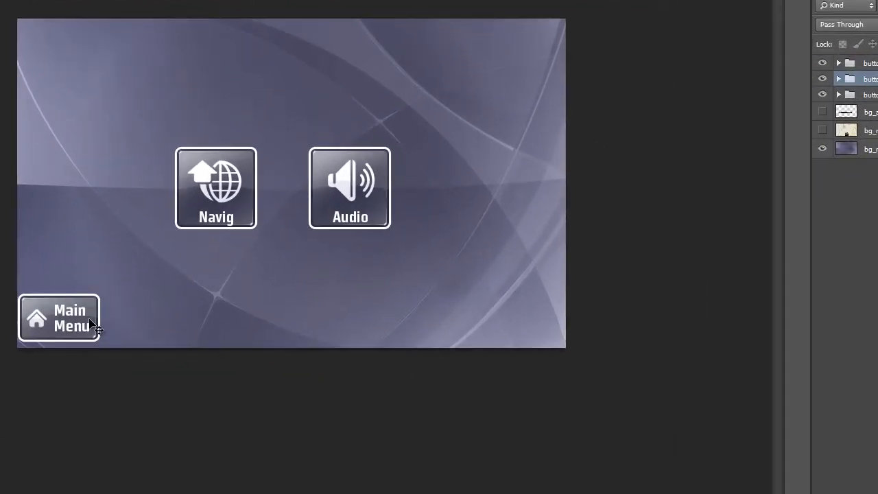
{"action": "key", "text": "Right"}
{"action": "key", "text": "Right"}
{"action": "key", "text": "Down"}
{"action": "key", "text": "Down"}
{"action": "key", "text": "Down"}
{"action": "key", "text": "Down"}
{"action": "key", "text": "Down"}
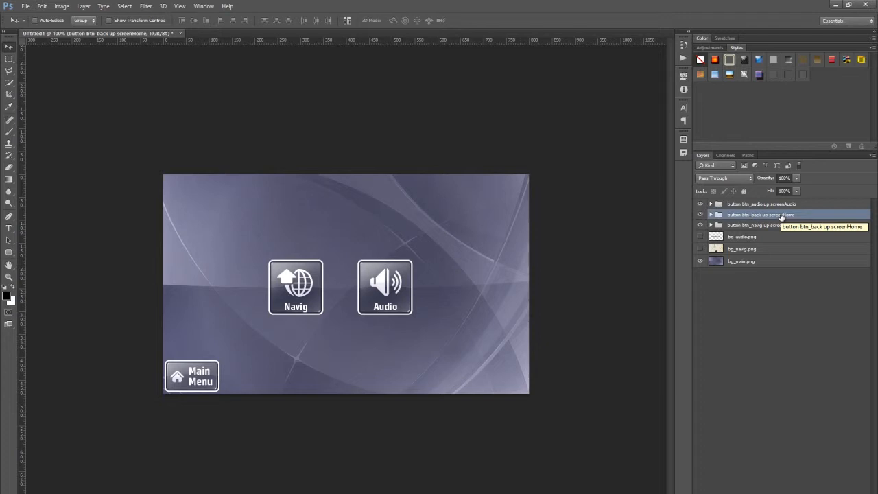
- Open the Layer Comps panel and toggle the bg_main.png background off and back on
{"action": "left_click", "coordinate": [204, 6]}
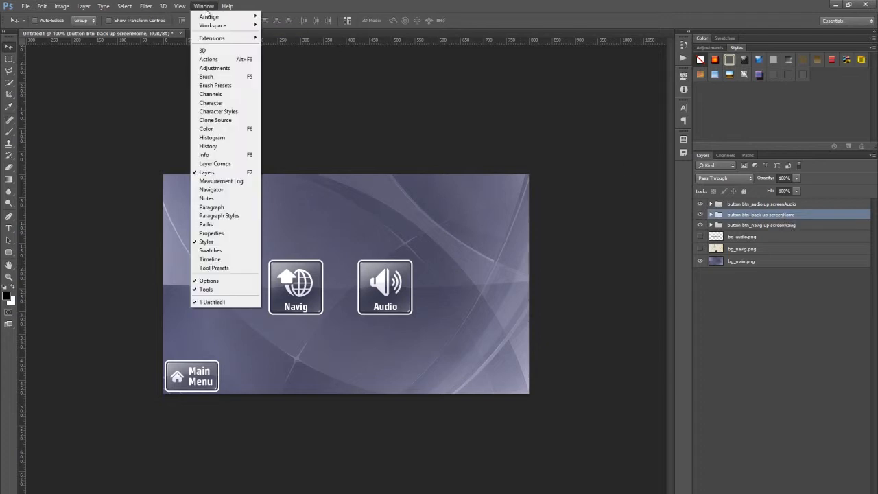
{"action": "left_click", "coordinate": [236, 168]}
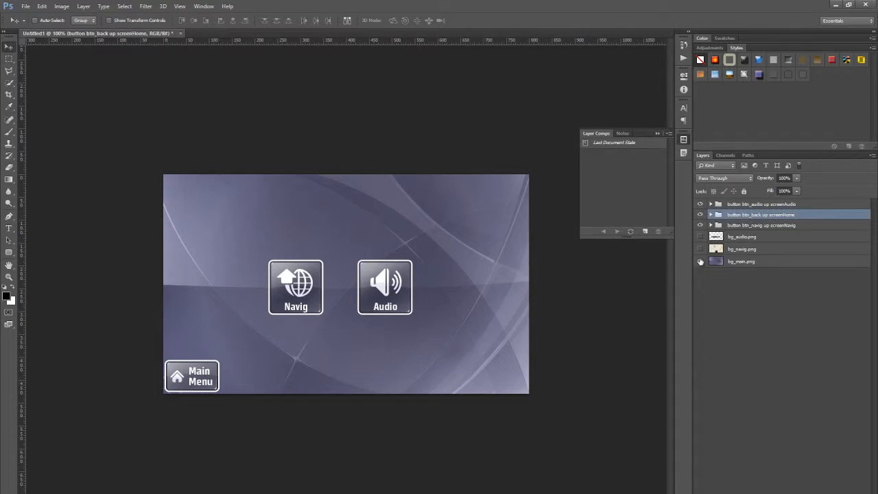
{"action": "left_click", "coordinate": [701, 262]}
{"action": "left_click", "coordinate": [701, 262]}
{"action": "left_click", "coordinate": [700, 261]}
{"action": "left_click", "coordinate": [700, 262]}
{"action": "left_click", "coordinate": [701, 261]}
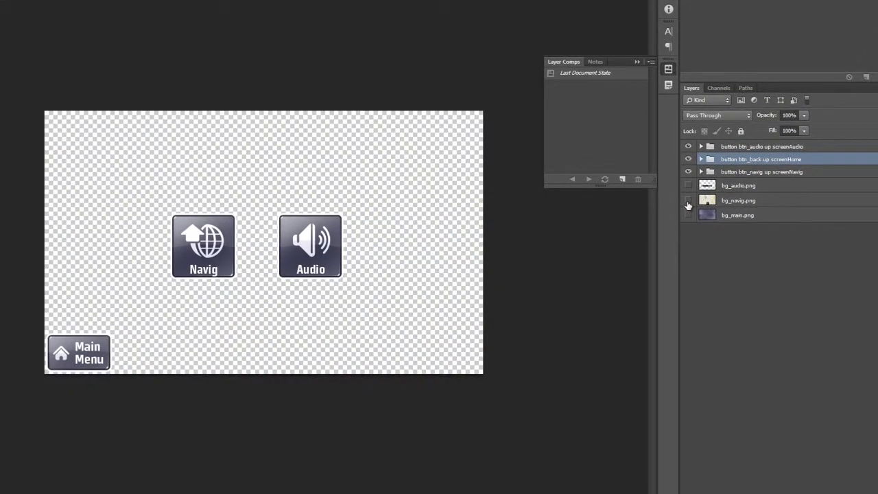
{"action": "left_click", "coordinate": [688, 214]}
- Preview the audio and navigation backgrounds and hide all button groups and backgrounds except bg_main.png
{"action": "left_click", "coordinate": [688, 186]}
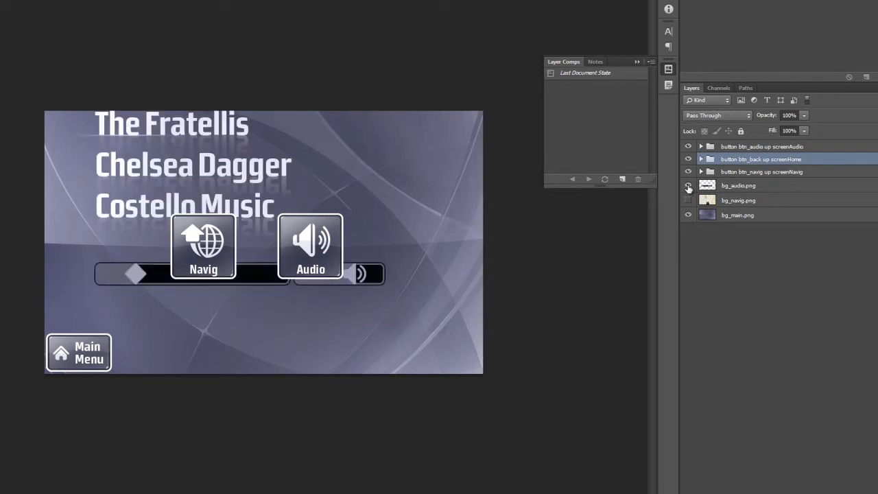
{"action": "left_click", "coordinate": [768, 185]}
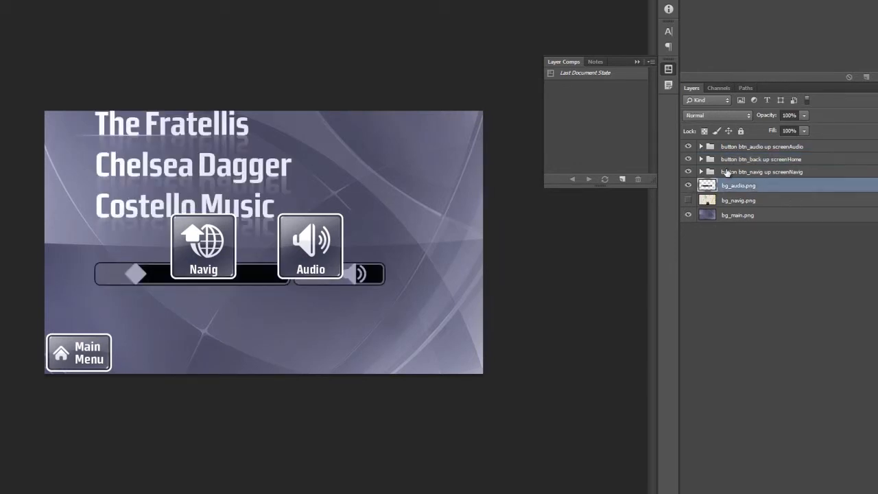
{"action": "left_click", "coordinate": [688, 171]}
{"action": "left_click", "coordinate": [688, 146]}
{"action": "left_click", "coordinate": [688, 200]}
{"action": "left_click", "coordinate": [688, 185]}
{"action": "left_click", "coordinate": [688, 185]}
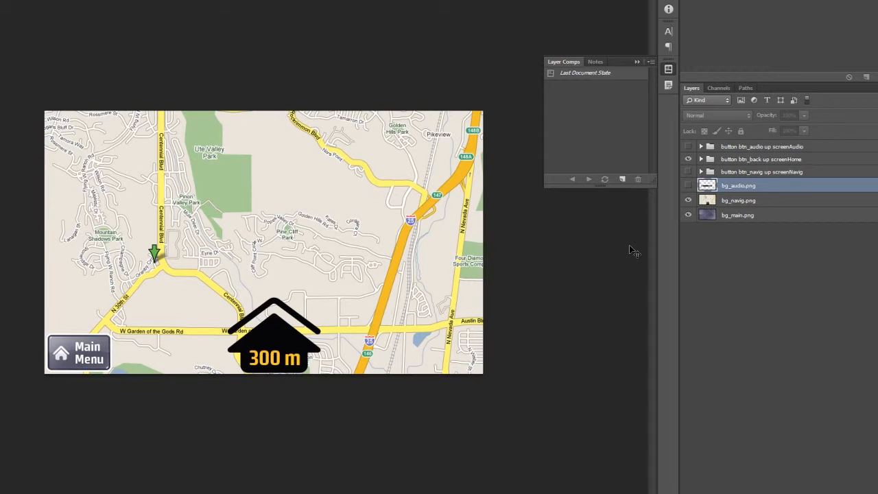
{"action": "left_click", "coordinate": [688, 158]}
{"action": "left_click", "coordinate": [688, 201]}
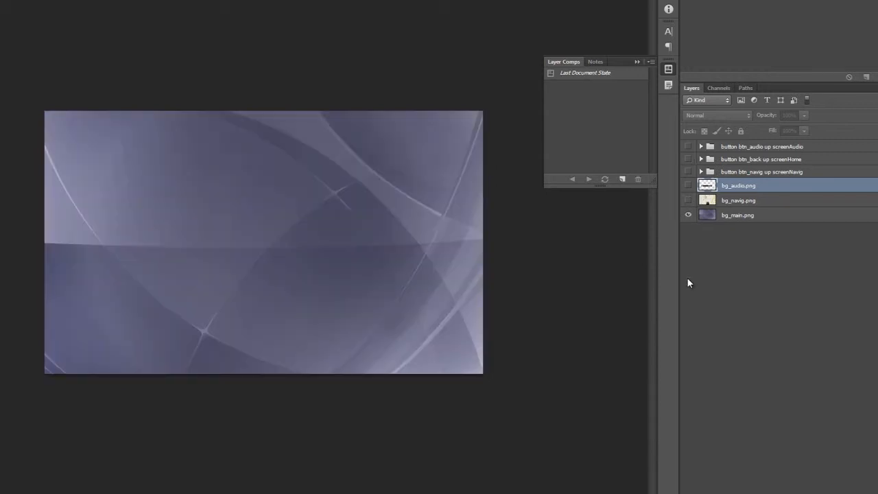
- Rename the three background layers "bg_main", "bg_navig" and "bg_audio", removing the .png extensions
{"action": "left_click", "coordinate": [727, 216]}
{"action": "double_click", "coordinate": [746, 216]}
{"action": "type", "text": "bg_main"}
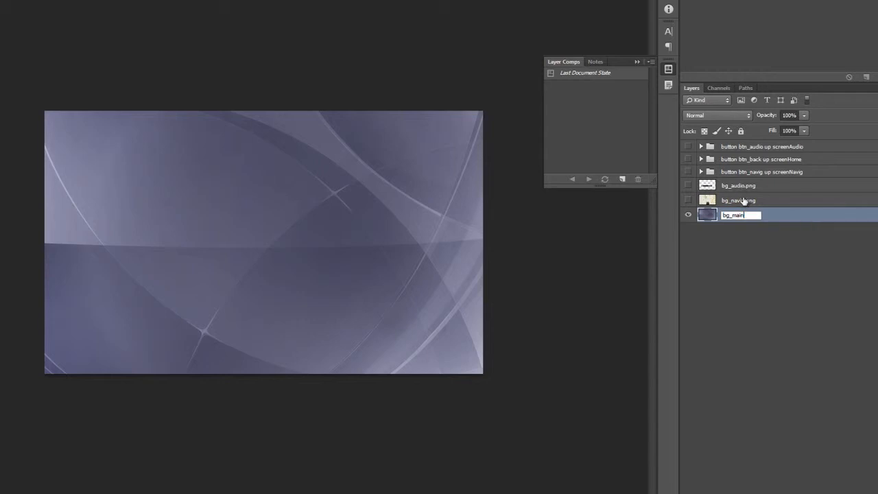
{"action": "double_click", "coordinate": [746, 201]}
{"action": "type", "text": "bg_navig"}
{"action": "double_click", "coordinate": [748, 185]}
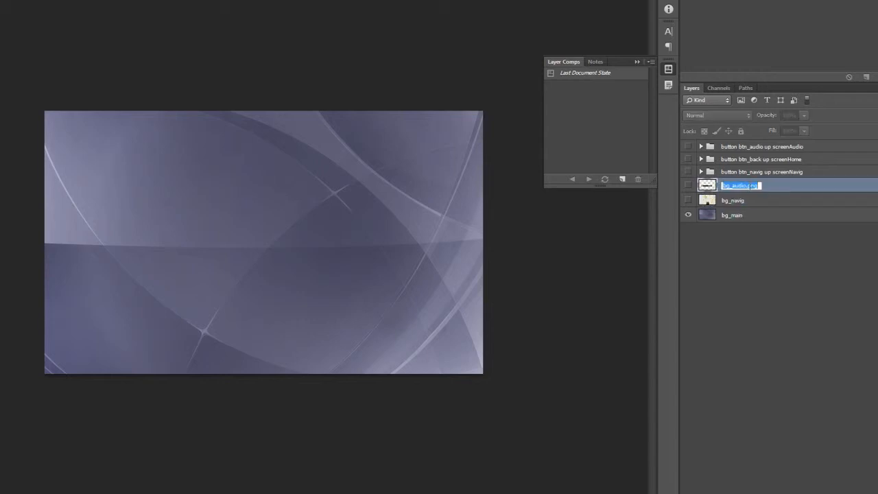
{"action": "type", "text": "bg_audio"}
{"action": "key", "text": "Return"}
- Finish renaming the audio background layer, select bg_main and create a visibility-only layer comp named "background" with only bg_main shown
{"action": "left_click", "coordinate": [767, 198]}
{"action": "left_click", "coordinate": [772, 191]}
{"action": "left_click", "coordinate": [735, 219]}
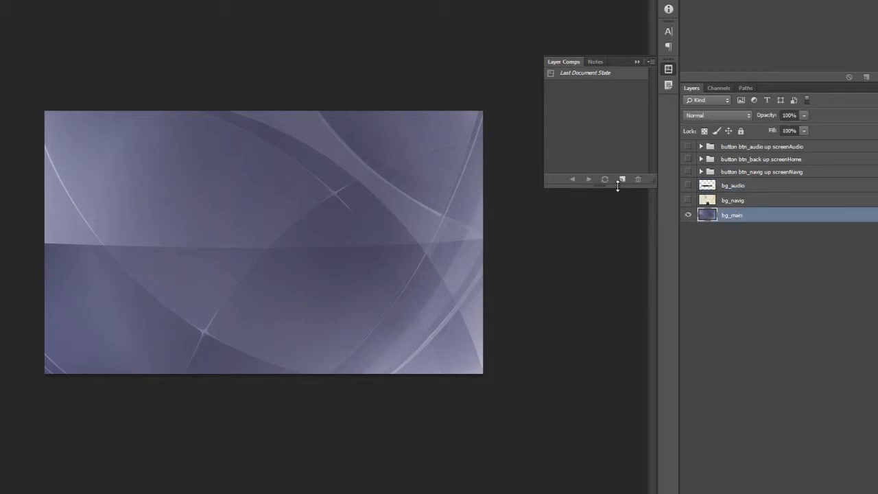
{"action": "left_click", "coordinate": [621, 179]}
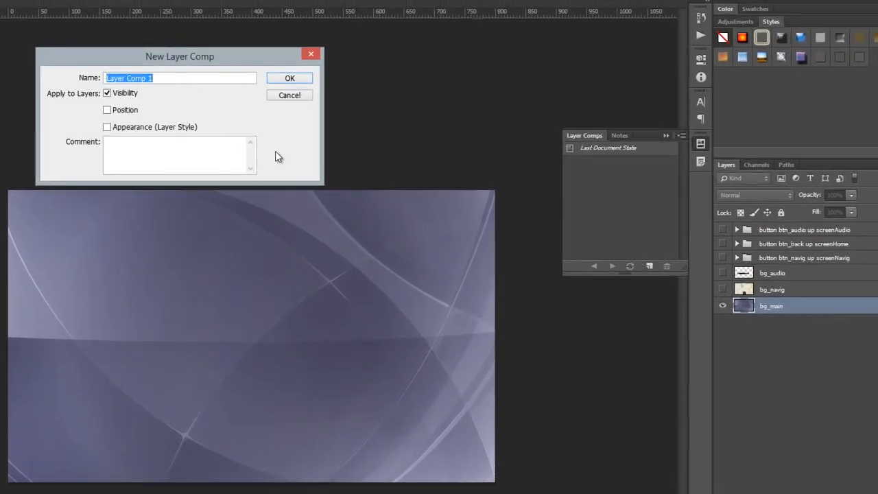
{"action": "type", "text": "background"}
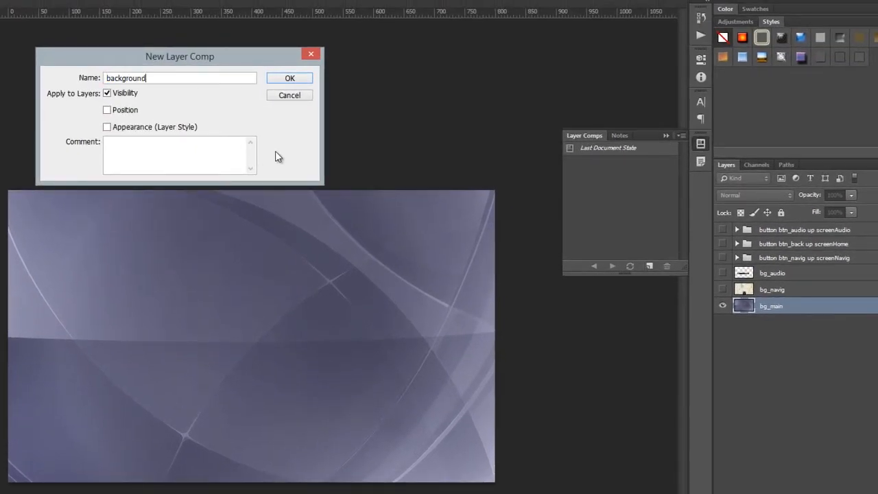
{"action": "key", "text": "Return"}
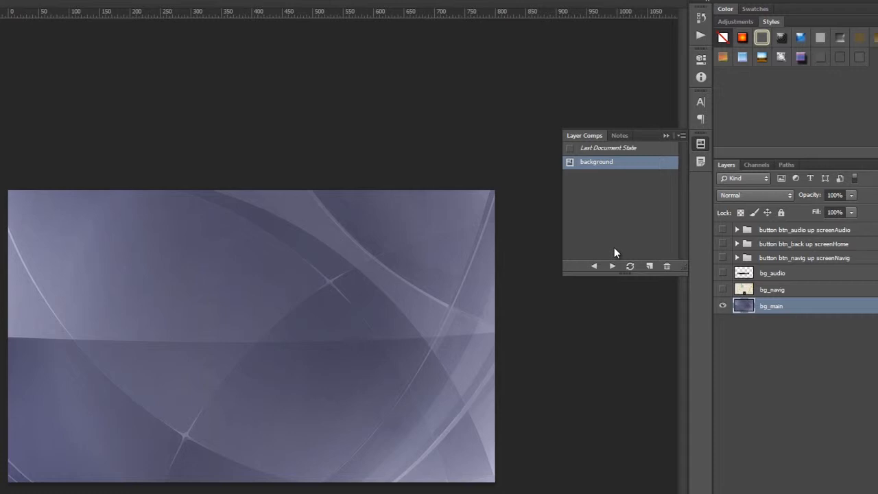
- Hide bg_main, show bg_navig with the Main Menu button group, and save this visibility as layer comp "screenNavig"
{"action": "left_click", "coordinate": [724, 307]}
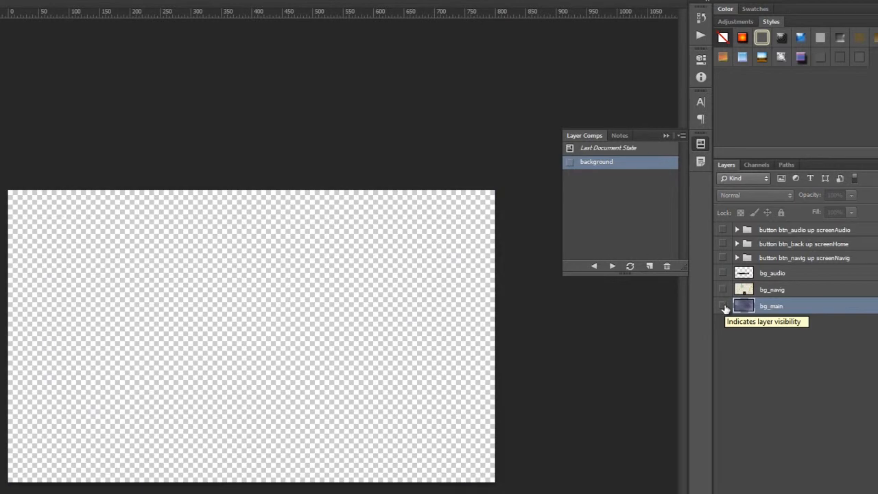
{"action": "left_click", "coordinate": [724, 290]}
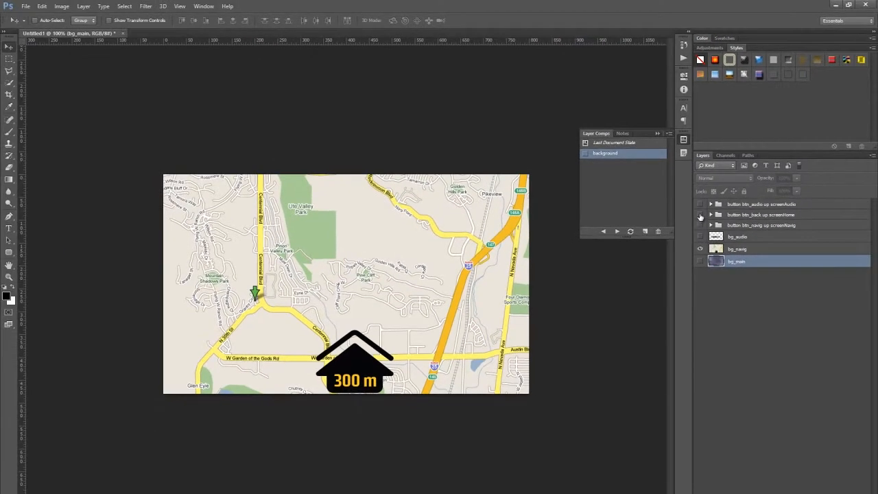
{"action": "left_click", "coordinate": [700, 215]}
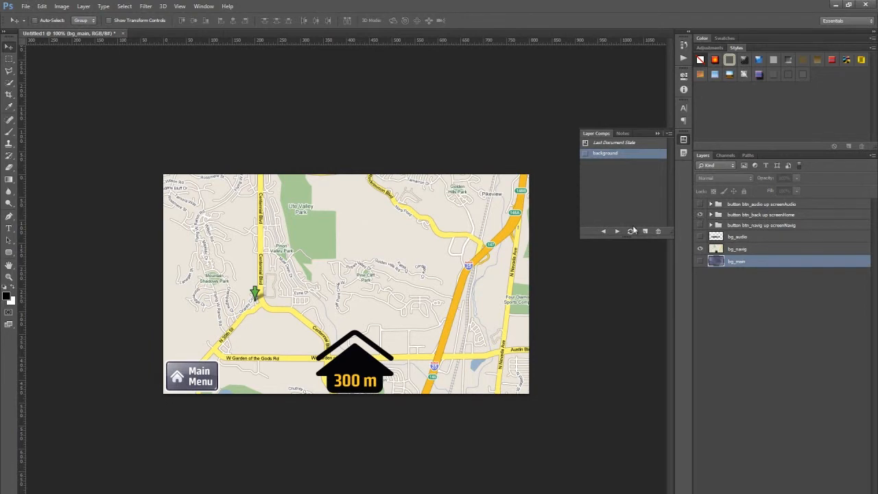
{"action": "left_click", "coordinate": [649, 232]}
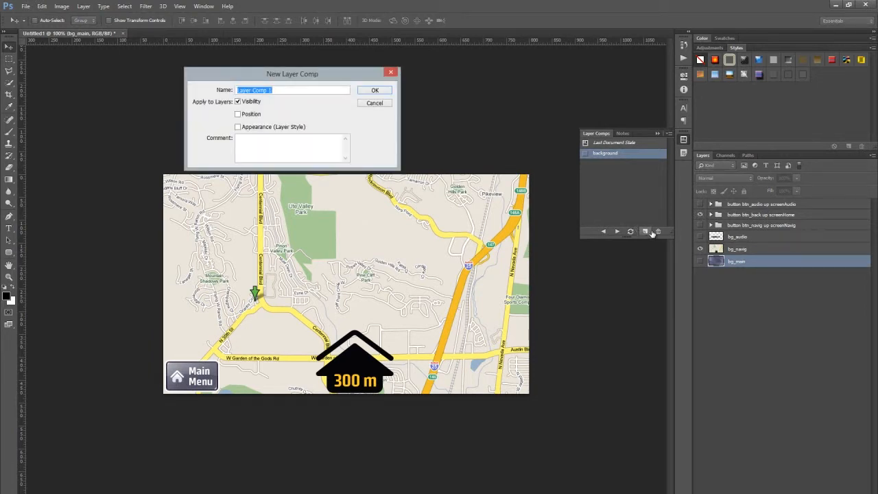
{"action": "type", "text": "screenNavig"}
{"action": "left_click", "coordinate": [385, 92]}
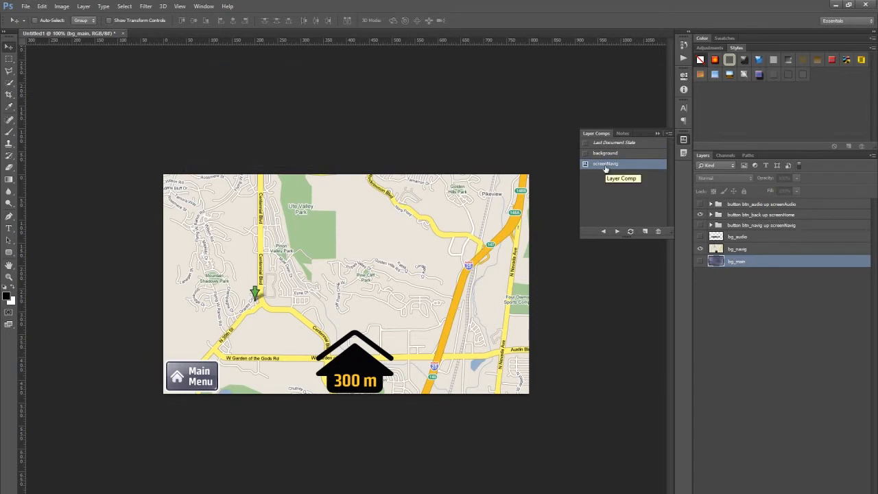
- Switch back and forth between the background and screenNavig layer comps to compare them
{"action": "left_click", "coordinate": [585, 154]}
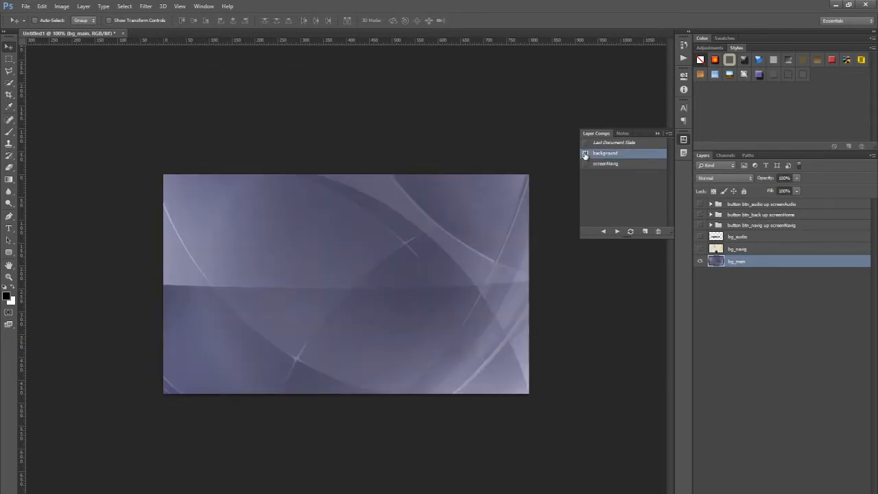
{"action": "left_click", "coordinate": [584, 164]}
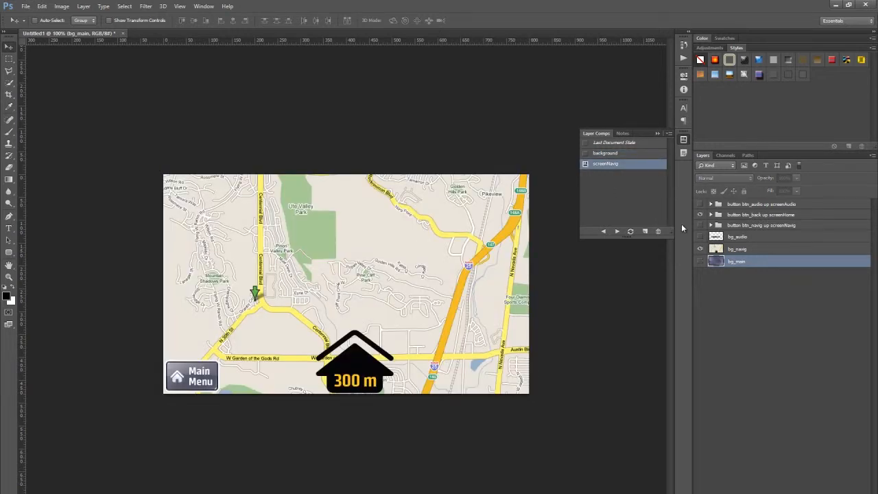
{"action": "left_click", "coordinate": [585, 154]}
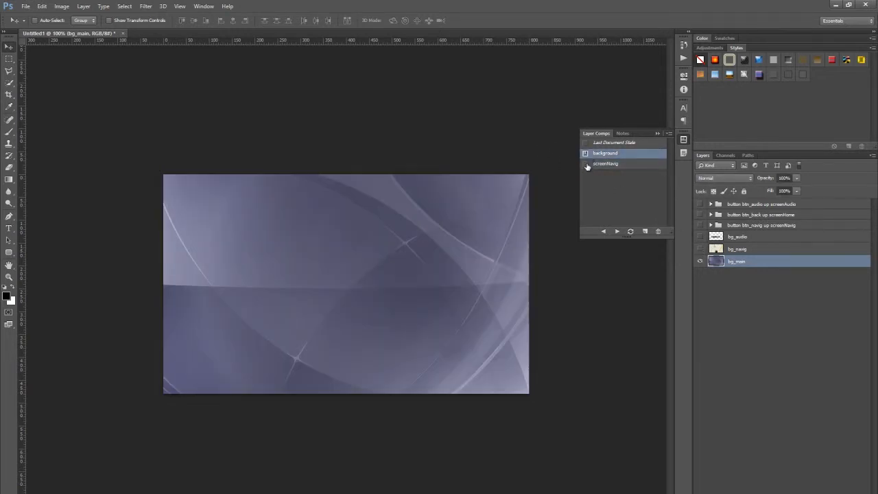
{"action": "left_click", "coordinate": [585, 165]}
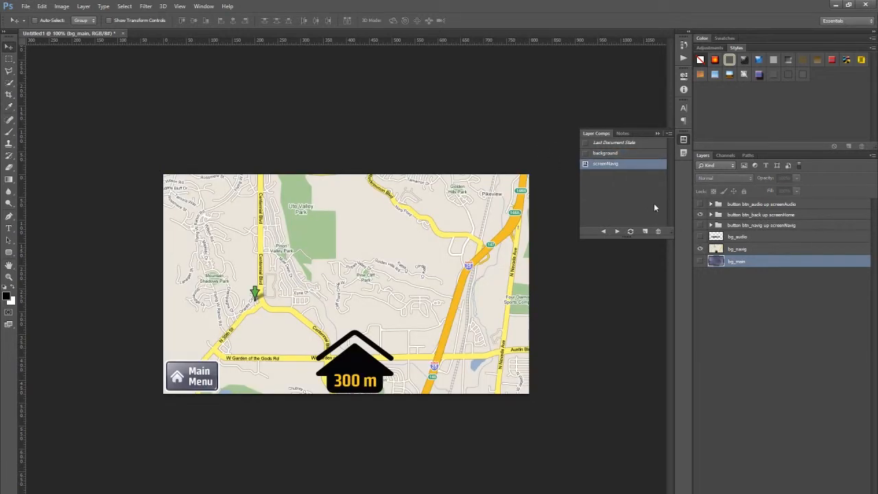
- Replace the visible bg_navig background with bg_audio and move the audio artwork down and right toward the canvas centre
{"action": "left_click", "coordinate": [701, 249]}
{"action": "left_click", "coordinate": [700, 236]}
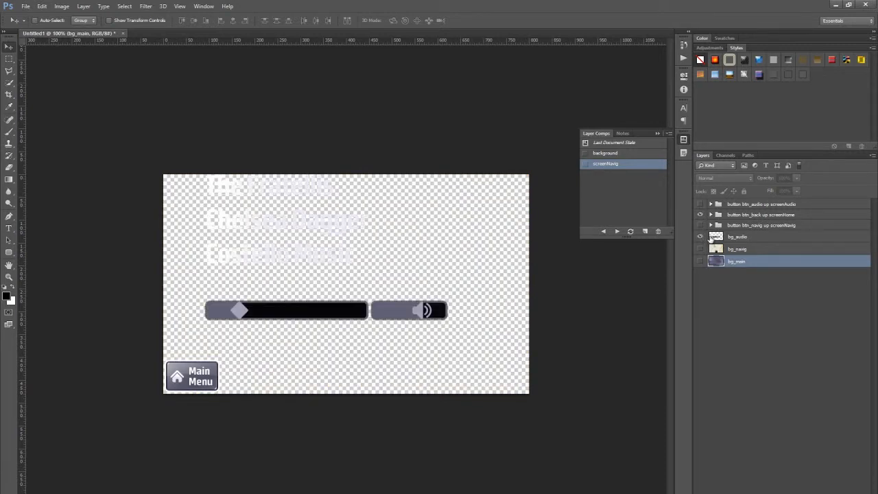
{"action": "left_click", "coordinate": [746, 238]}
{"action": "left_click_drag", "start_coordinate": [338, 276], "coordinate": [369, 302]}
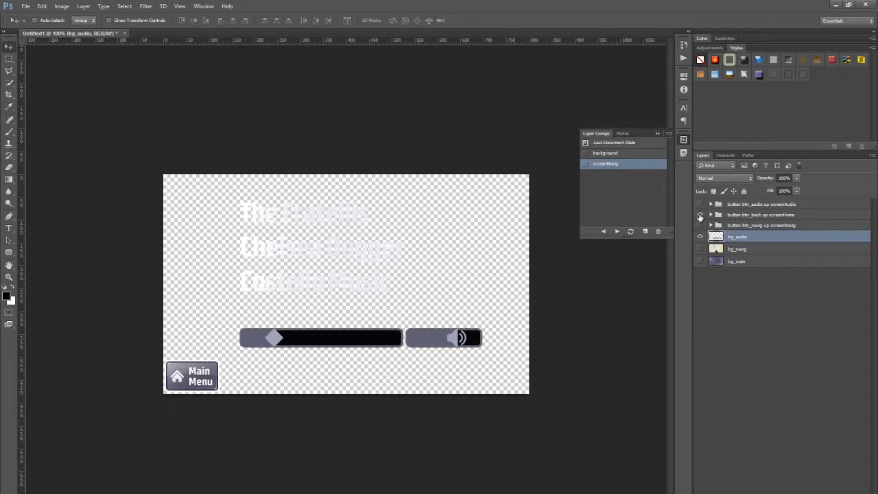
- Toggle the Main Menu button group and the bg_audio layer off and on to check the audio screen's contents
{"action": "left_click", "coordinate": [700, 215]}
{"action": "left_click", "coordinate": [699, 215]}
{"action": "left_click", "coordinate": [699, 215]}
{"action": "left_click", "coordinate": [699, 215]}
{"action": "left_click", "coordinate": [699, 237]}
{"action": "left_click", "coordinate": [700, 236]}
{"action": "left_click", "coordinate": [700, 237]}
{"action": "left_click", "coordinate": [700, 237]}
- Create a layer comp named "screenAudio" from the visible bg_audio layer and Main Menu button group
{"action": "left_click", "coordinate": [645, 232]}
{"action": "type", "text": "screenAudio"}
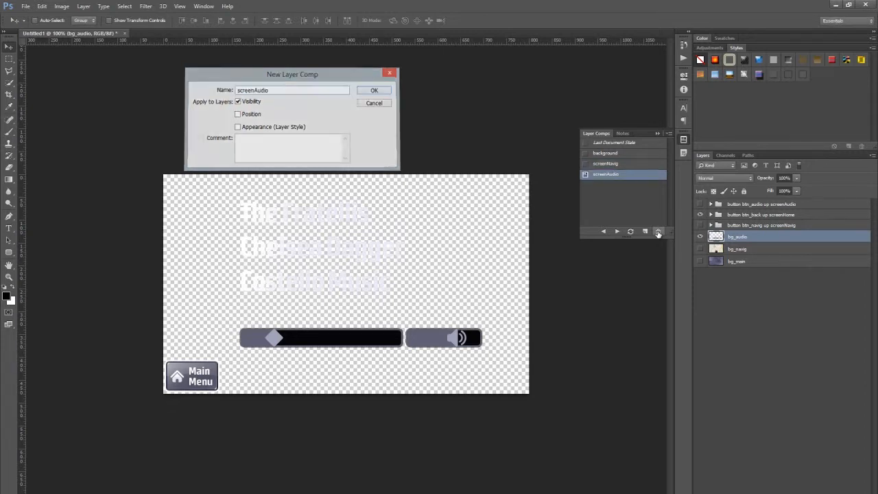
{"action": "key", "text": "Return"}
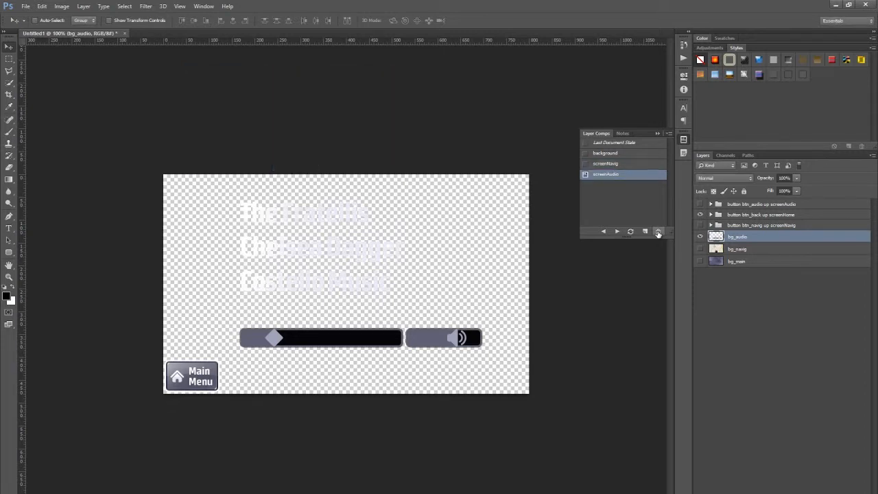
- Show only the audio and navigation button groups and save this visibility as layer comp "screenHome"
{"action": "left_click", "coordinate": [700, 236]}
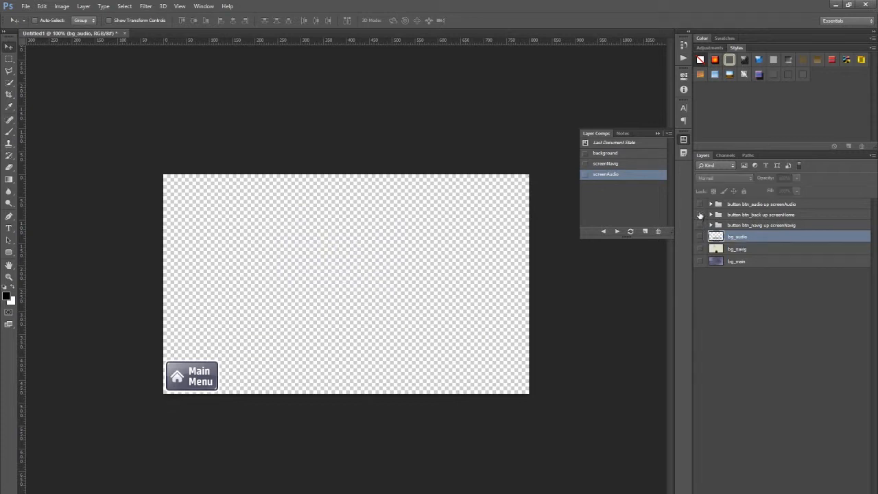
{"action": "left_click", "coordinate": [701, 215]}
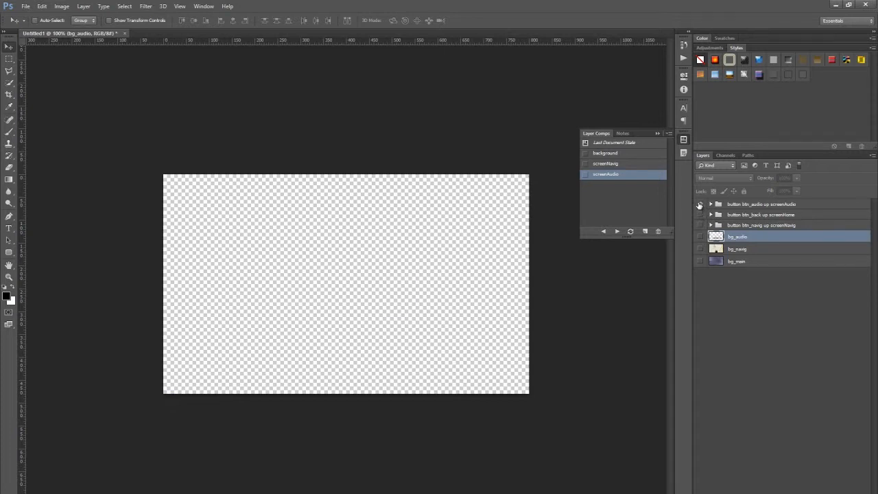
{"action": "left_click", "coordinate": [699, 205]}
{"action": "left_click", "coordinate": [701, 226]}
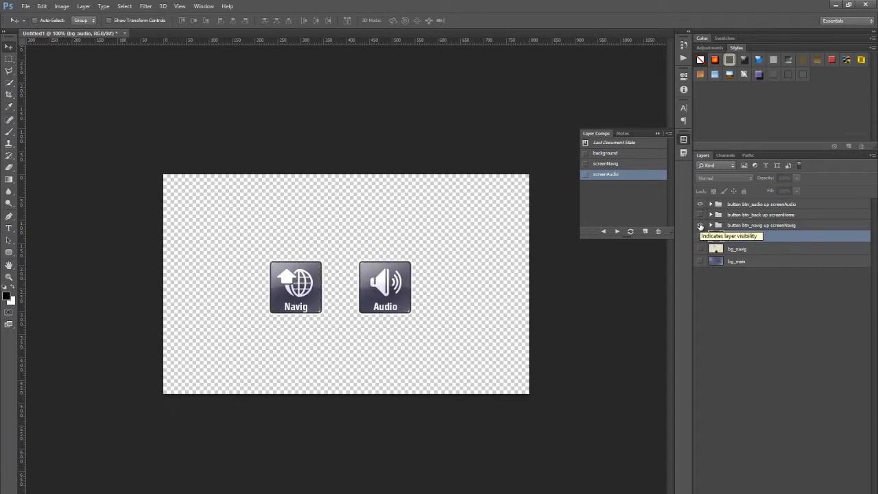
{"action": "left_click", "coordinate": [645, 232]}
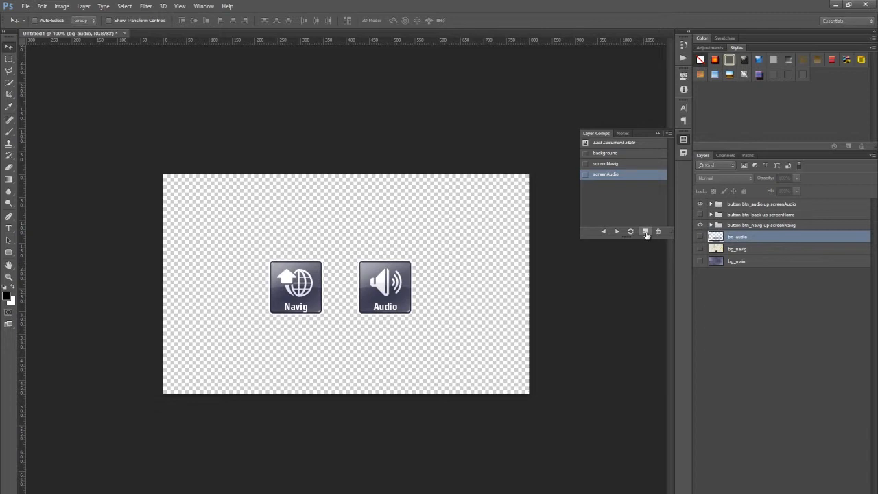
{"action": "type", "text": "a"}
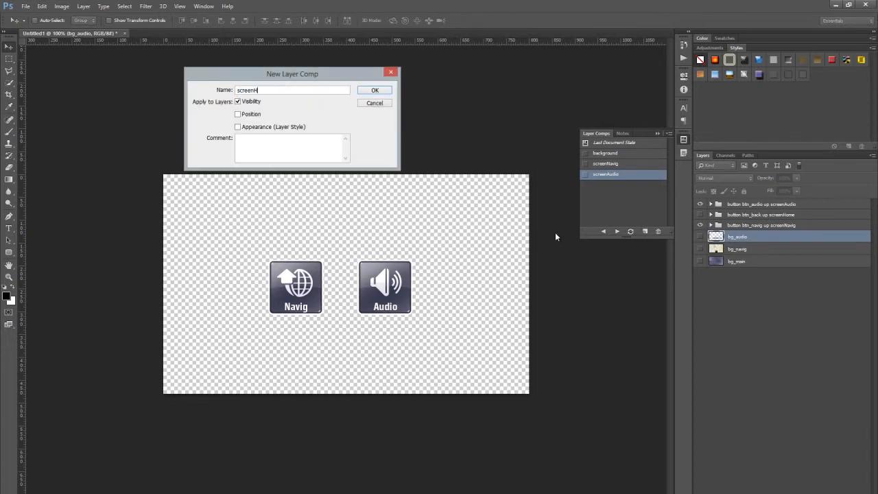
{"action": "left_click", "coordinate": [375, 90]}
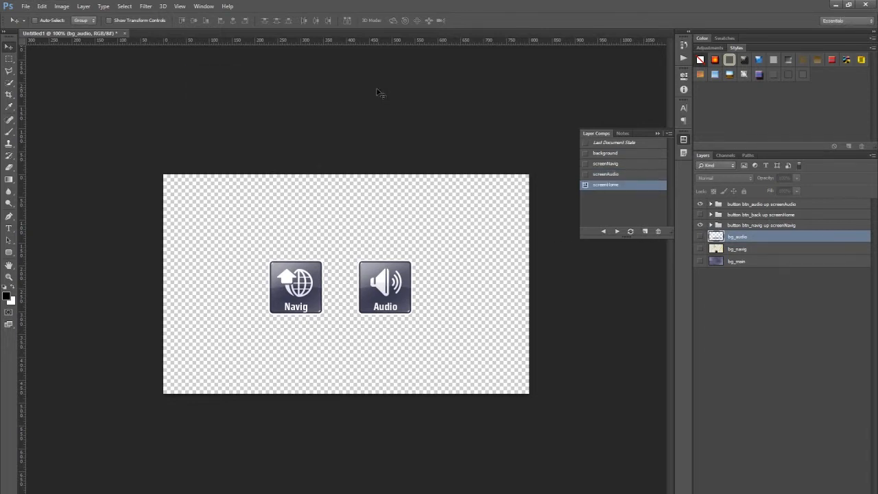
- Preview the screenAudio and screenNavig comps, and move the background comp below screenHome at the end of the comp list
{"action": "left_click", "coordinate": [585, 175]}
{"action": "left_click", "coordinate": [585, 164]}
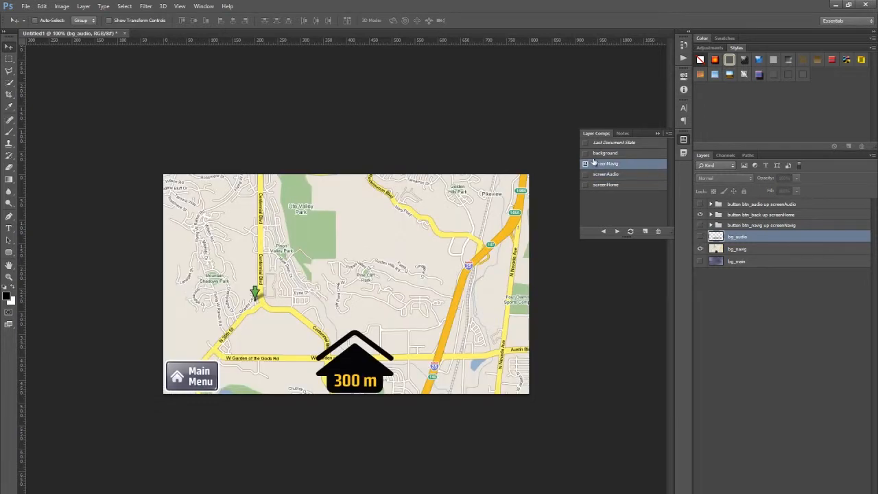
{"action": "left_click", "coordinate": [606, 153]}
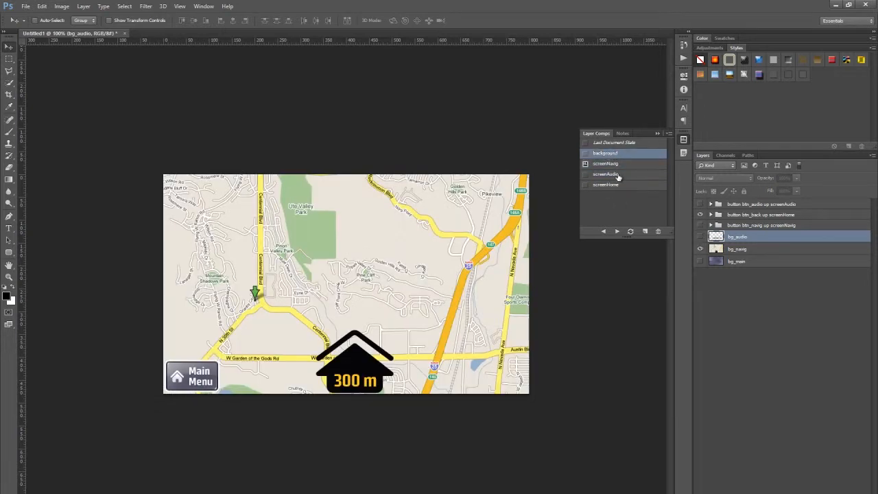
{"action": "left_click_drag", "start_coordinate": [607, 157], "coordinate": [613, 193]}
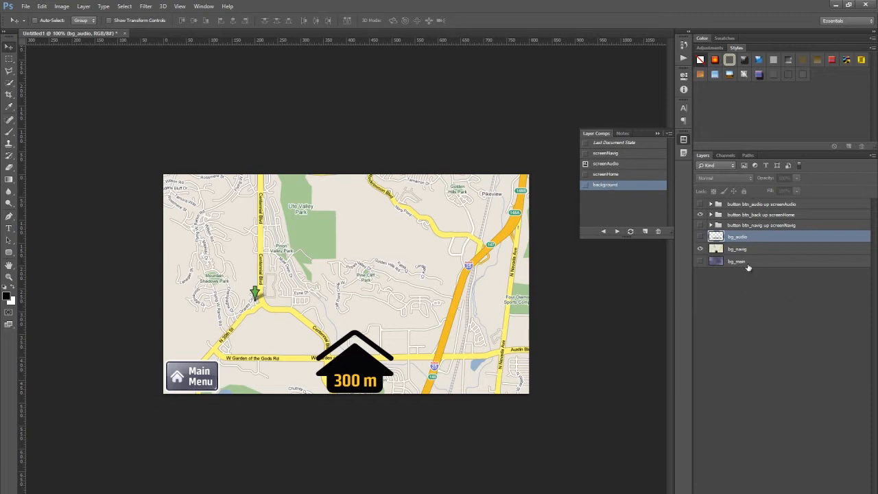
- Cycle through the screenHome, screenAudio and screenNavig comps to review each screen, ending on screenNavig
{"action": "left_click", "coordinate": [607, 175]}
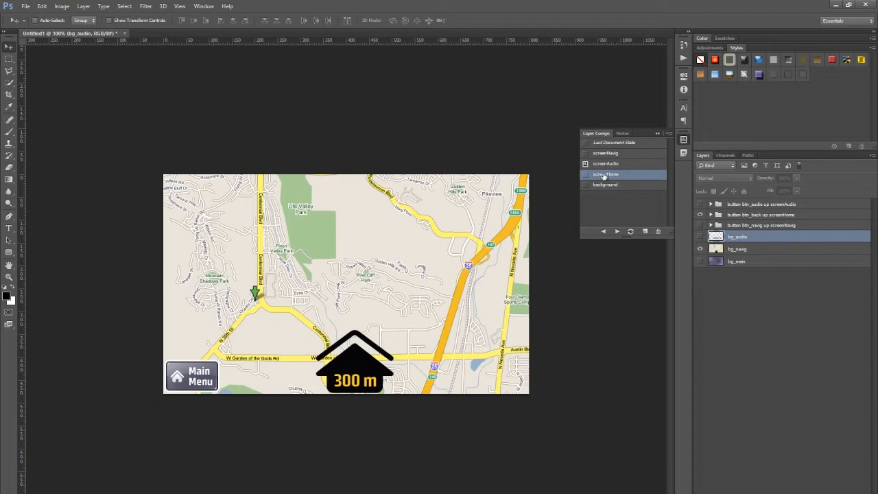
{"action": "left_click", "coordinate": [586, 175]}
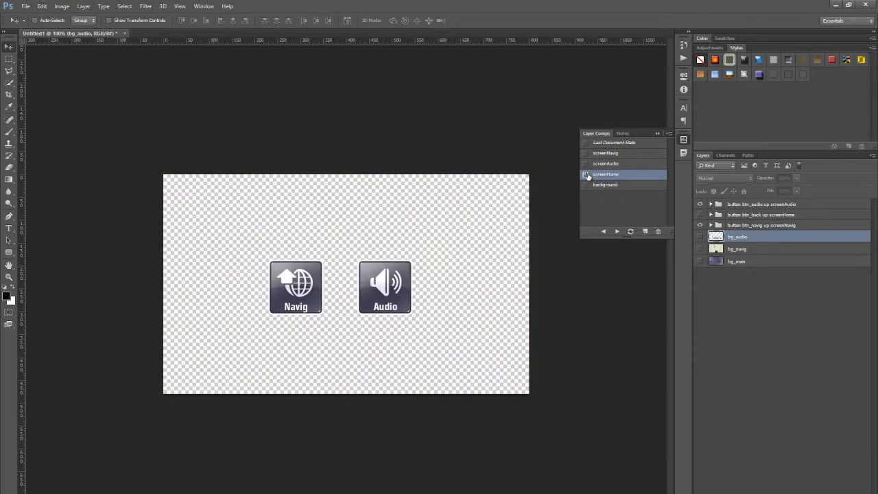
{"action": "left_click", "coordinate": [585, 163]}
{"action": "left_click", "coordinate": [585, 153]}
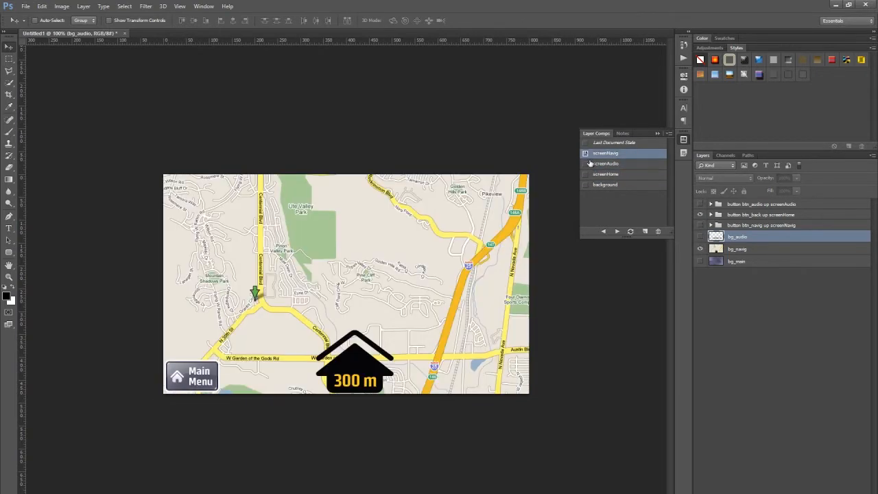
{"action": "left_click", "coordinate": [587, 174]}
{"action": "left_click", "coordinate": [585, 164]}
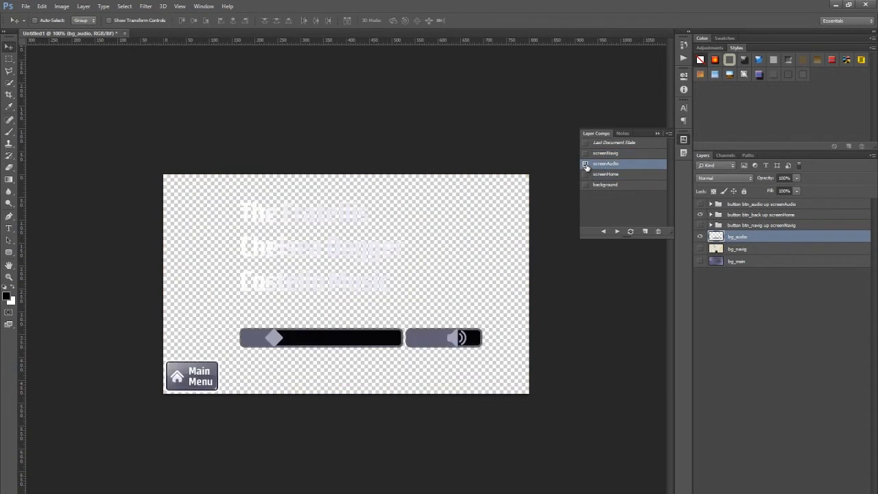
{"action": "left_click", "coordinate": [585, 153]}
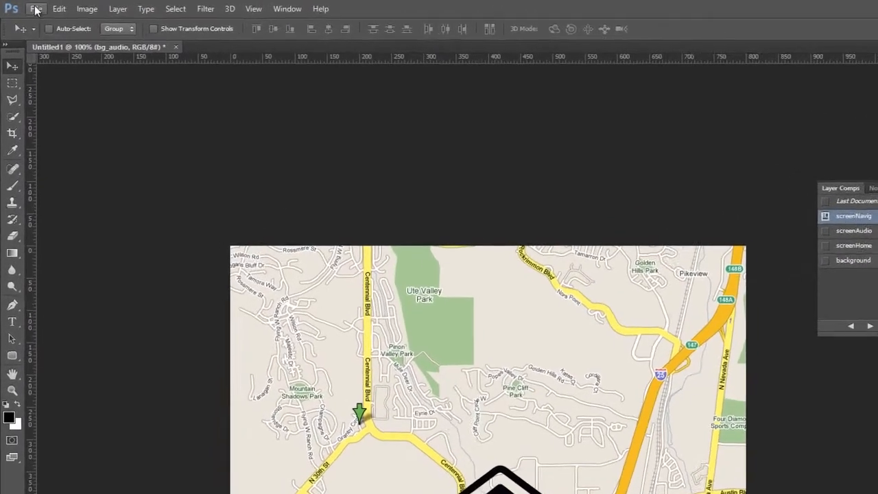
- Save the document as purpgui in Photoshop format in the phpr folder on the Desktop, with maximized compatibility
{"action": "left_click", "coordinate": [25, 6]}
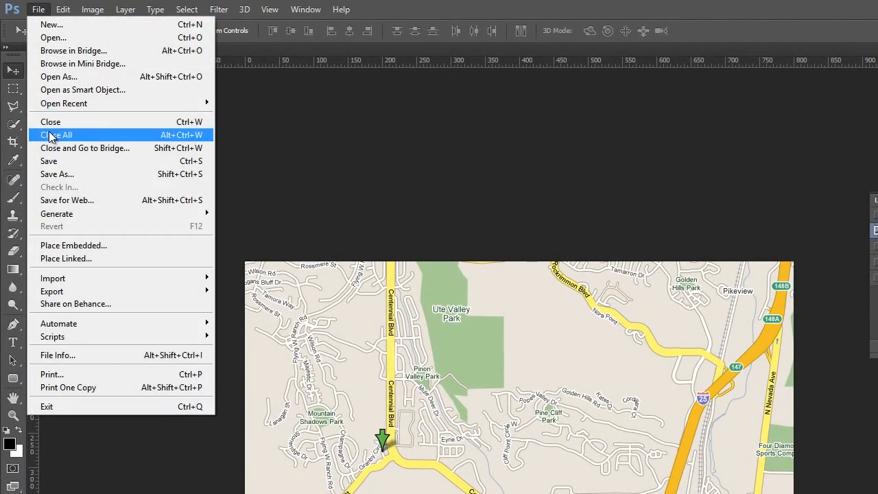
{"action": "left_click", "coordinate": [59, 175]}
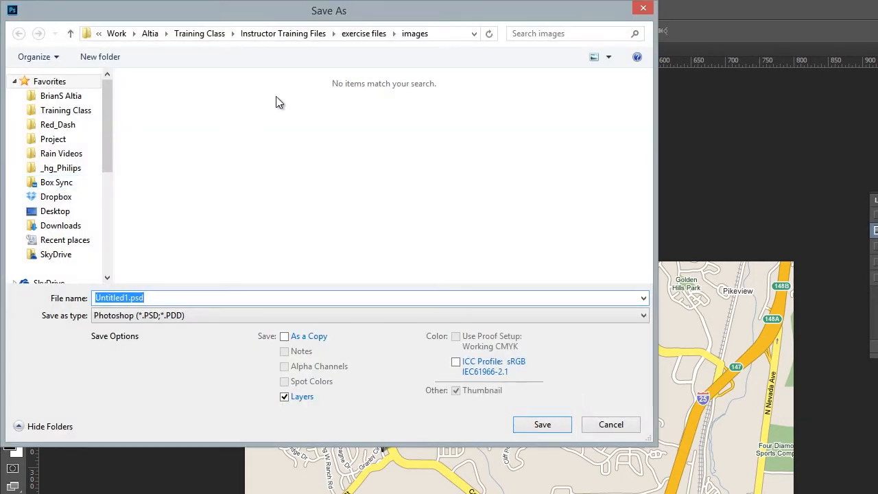
{"action": "left_click", "coordinate": [391, 34]}
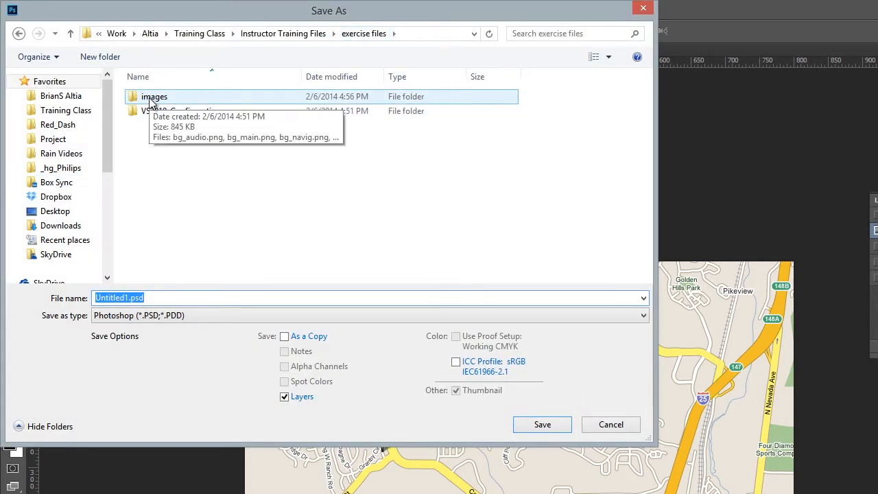
{"action": "left_click", "coordinate": [79, 212]}
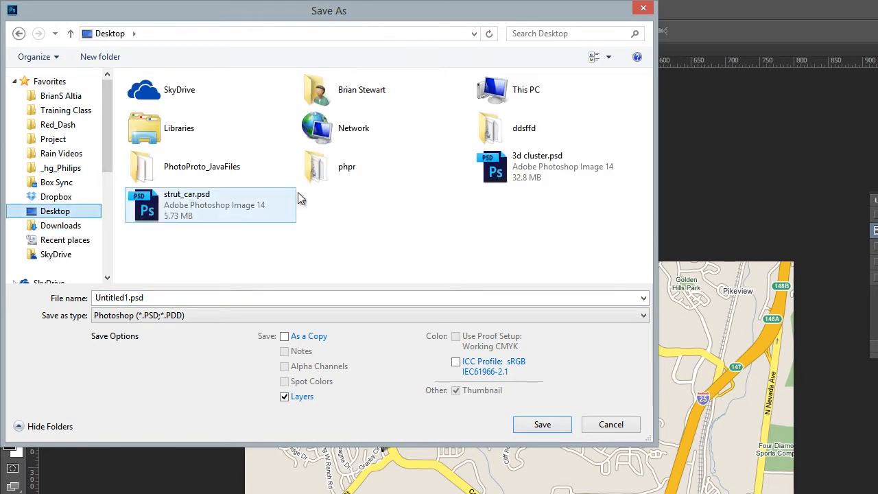
{"action": "double_click", "coordinate": [336, 169]}
{"action": "left_click", "coordinate": [204, 295]}
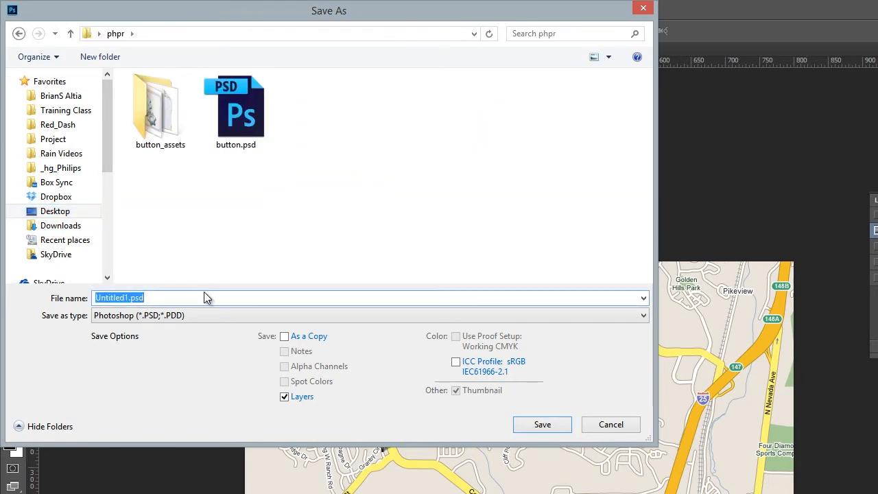
{"action": "type", "text": "purpgui"}
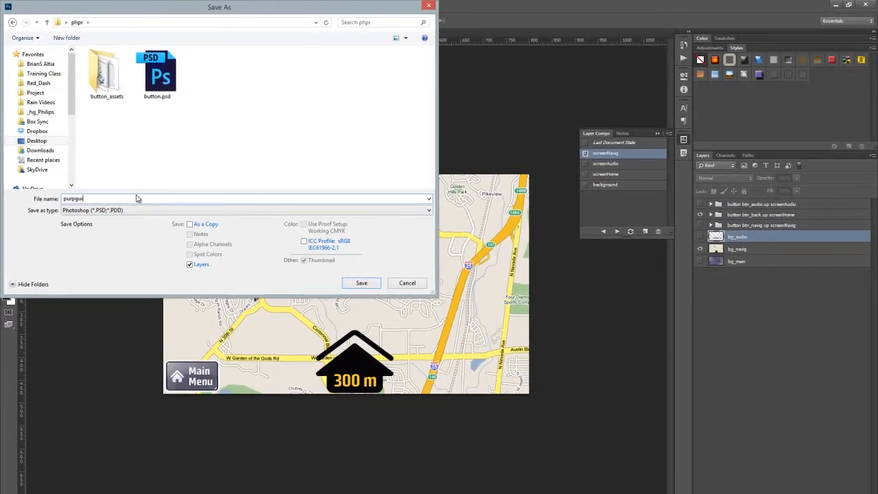
{"action": "key", "text": "Return"}
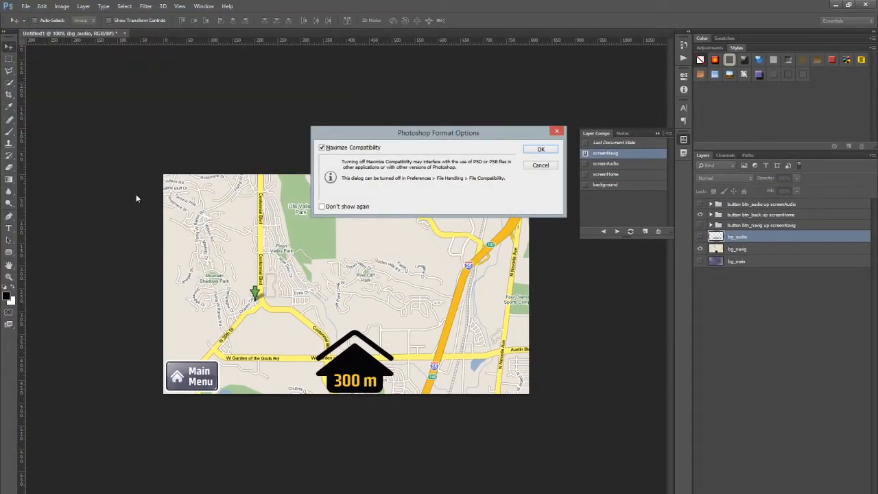
{"action": "left_click", "coordinate": [544, 151]}
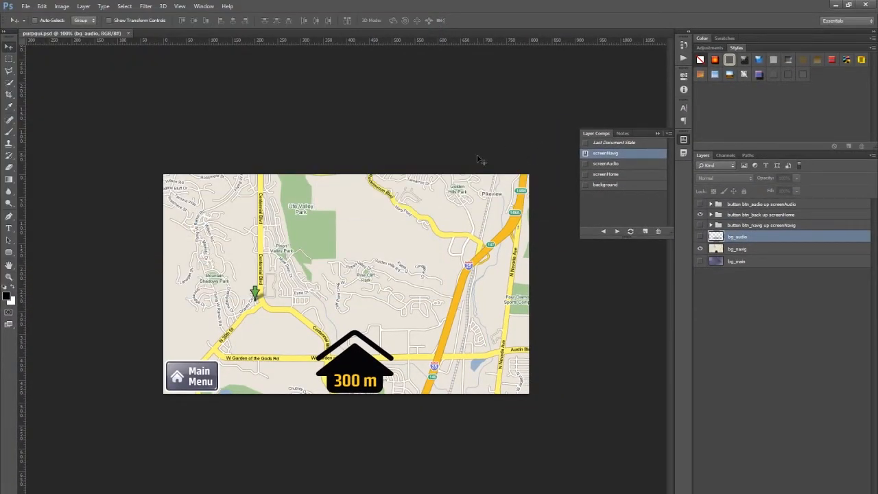
- Build the Altia PhotoProto prototype with multiple screens created from the layer comps, and close the resulting script and firewall alerts
{"action": "left_click", "coordinate": [26, 7]}
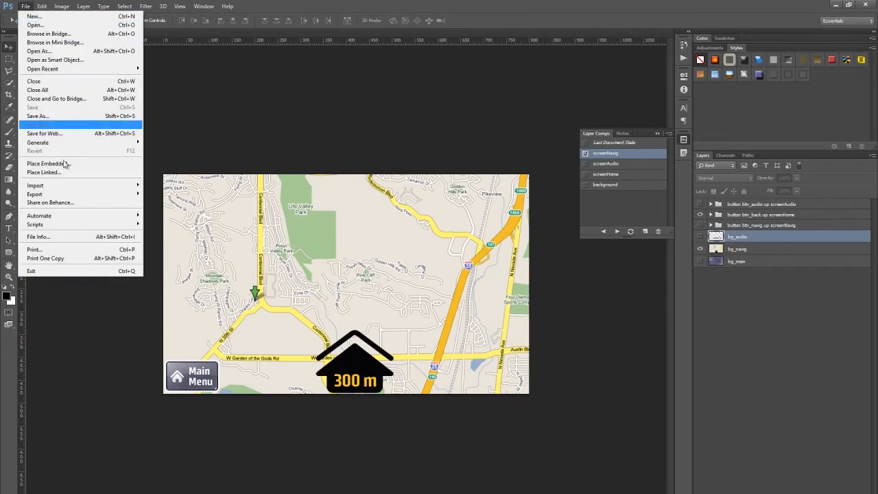
{"action": "mouse_move", "coordinate": [66, 229]}
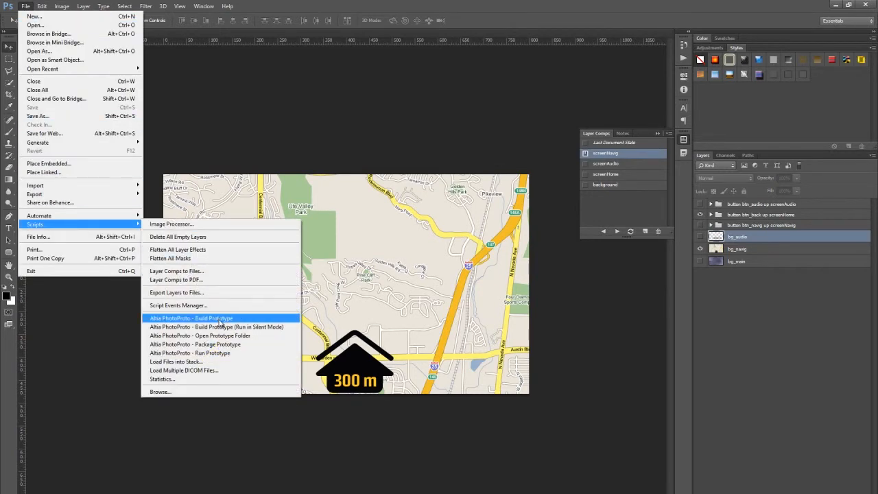
{"action": "left_click", "coordinate": [218, 319]}
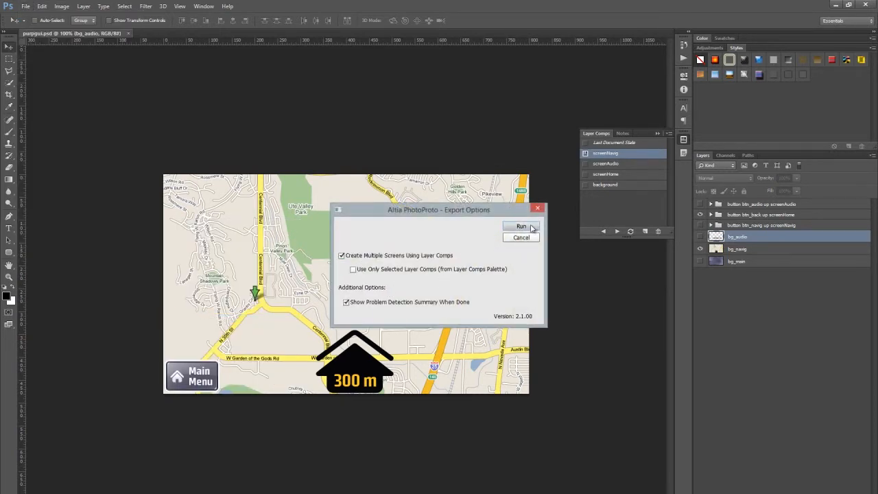
{"action": "left_click", "coordinate": [521, 227]}
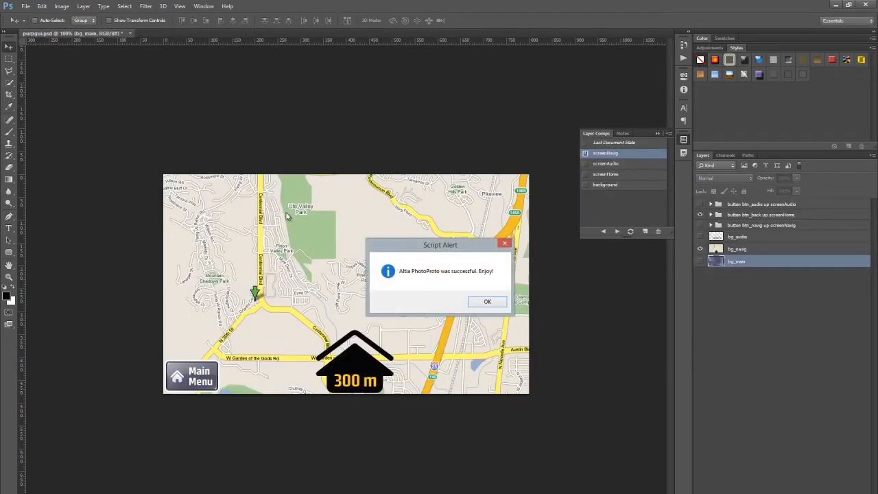
{"action": "left_click", "coordinate": [485, 304]}
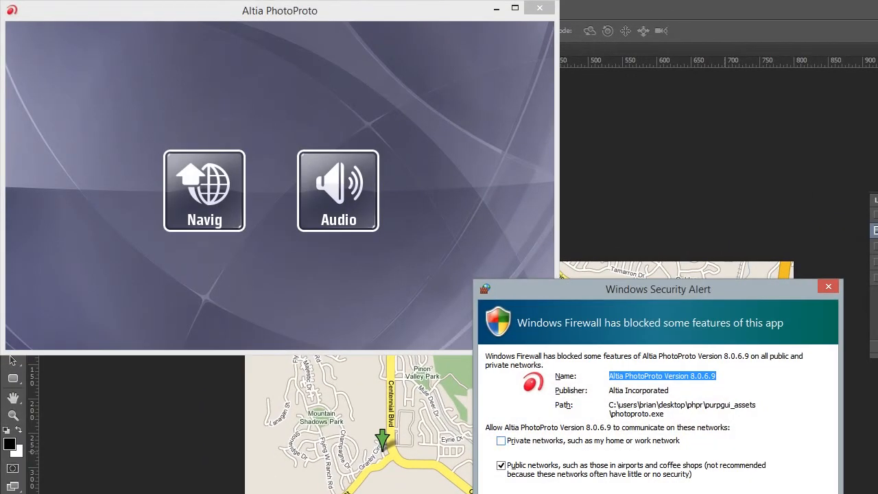
{"action": "left_click", "coordinate": [745, 493]}
- Test the running prototype by switching between the home, navigation and audio screens with the Navig, Audio and Main Menu buttons
{"action": "left_click", "coordinate": [196, 185]}
{"action": "left_click", "coordinate": [72, 322]}
{"action": "left_click", "coordinate": [330, 201]}
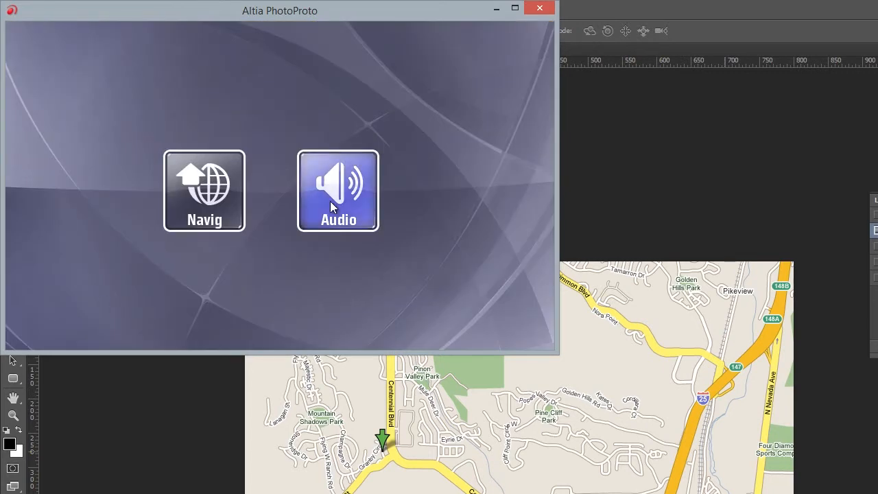
{"action": "left_click", "coordinate": [68, 334]}
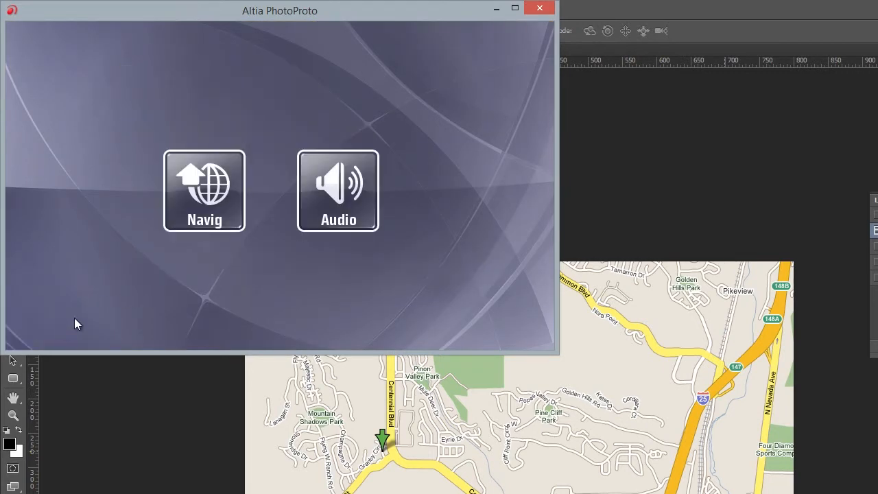
{"action": "left_click_drag", "start_coordinate": [302, 11], "coordinate": [498, 120]}
{"action": "left_click", "coordinate": [376, 301]}
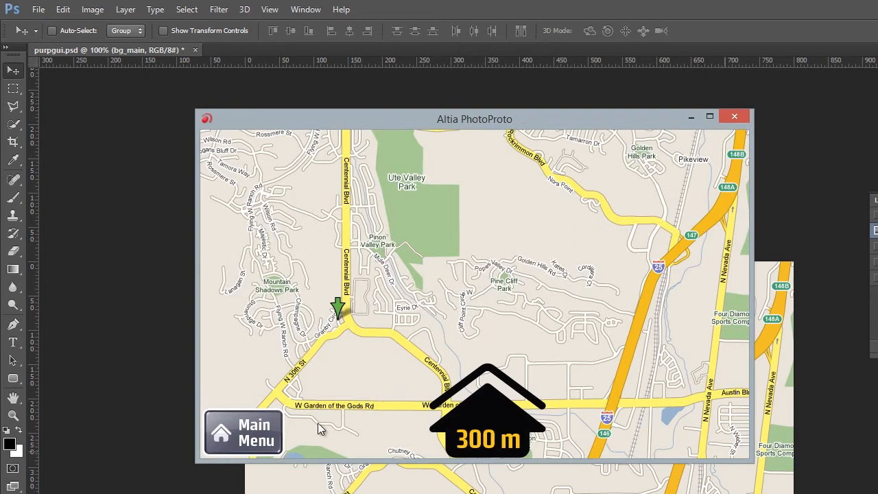
{"action": "left_click", "coordinate": [255, 434]}
{"action": "left_click", "coordinate": [545, 311]}
{"action": "left_click", "coordinate": [250, 428]}
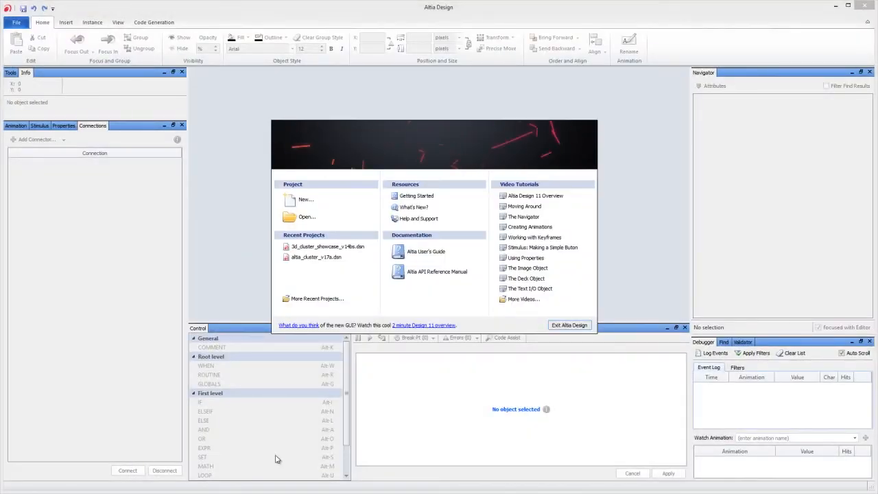
- In Altia Design, create a new 800 × 480 pixel design and import purpgui.xml from the phpr folder's purpgui_assets subfolder
{"action": "left_click", "coordinate": [306, 200]}
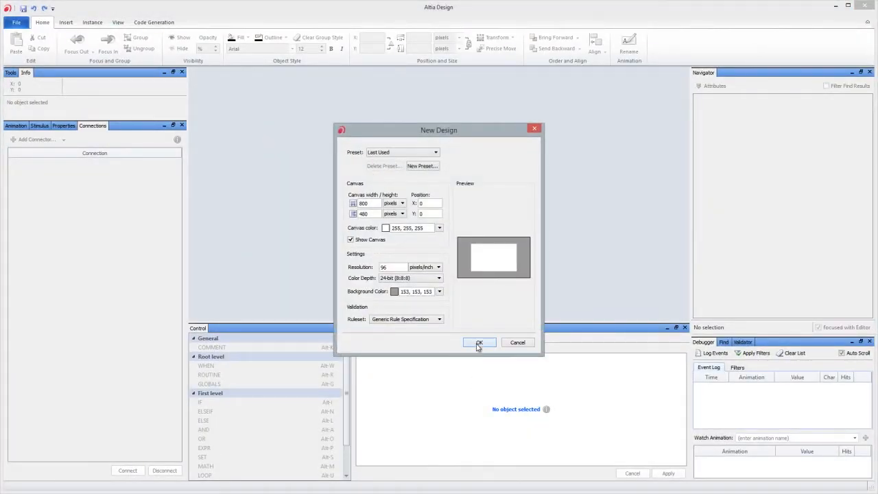
{"action": "left_click", "coordinate": [479, 343]}
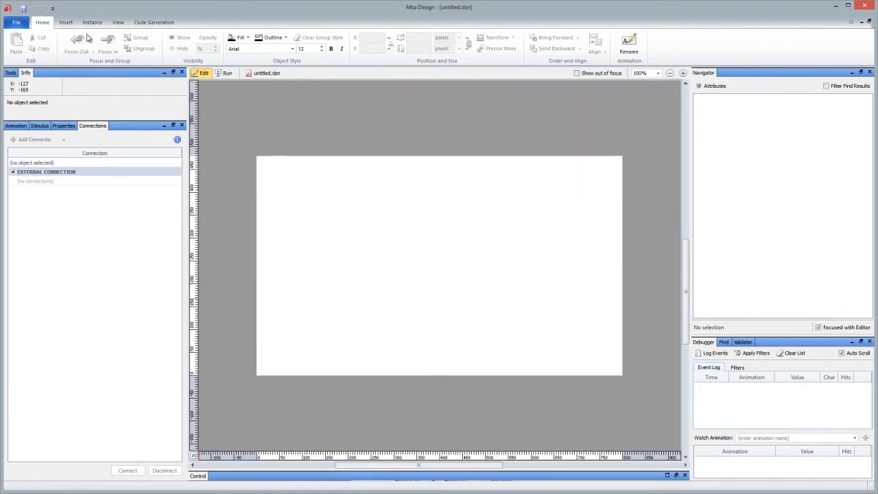
{"action": "left_click", "coordinate": [66, 22]}
{"action": "left_click", "coordinate": [787, 44]}
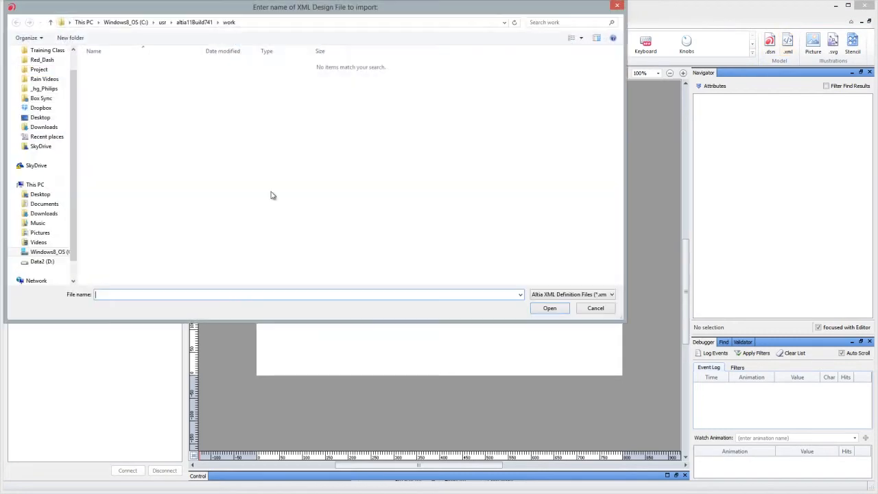
{"action": "left_click", "coordinate": [40, 117]}
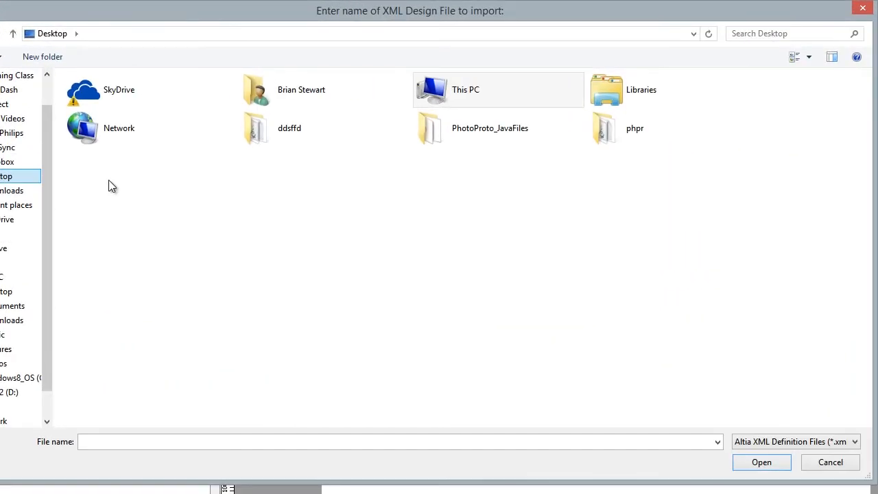
{"action": "double_click", "coordinate": [620, 141]}
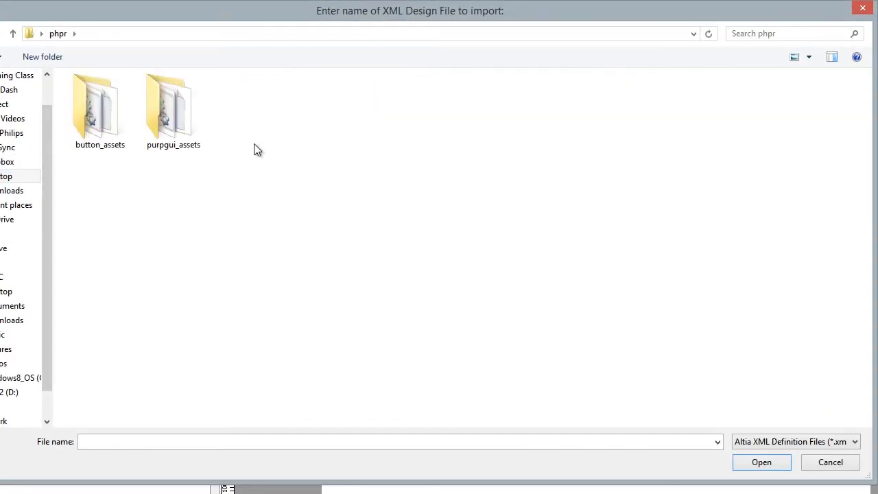
{"action": "double_click", "coordinate": [180, 111]}
{"action": "left_click", "coordinate": [151, 101]}
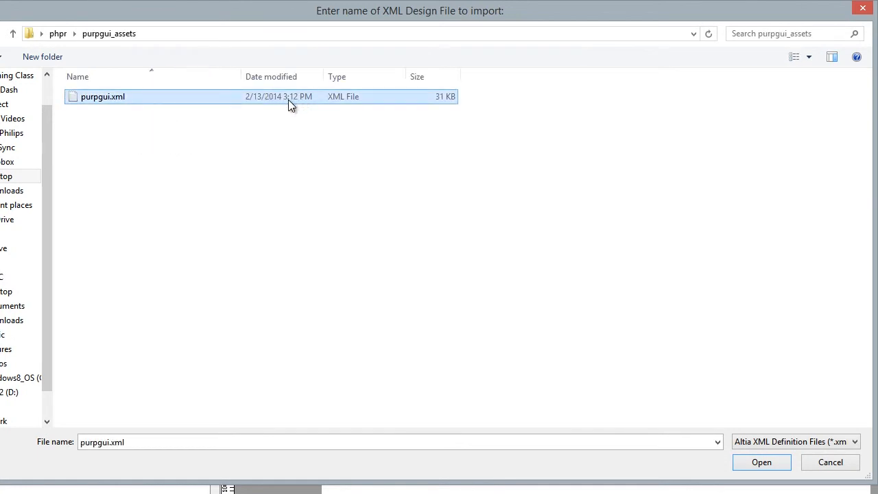
{"action": "left_click", "coordinate": [778, 464]}
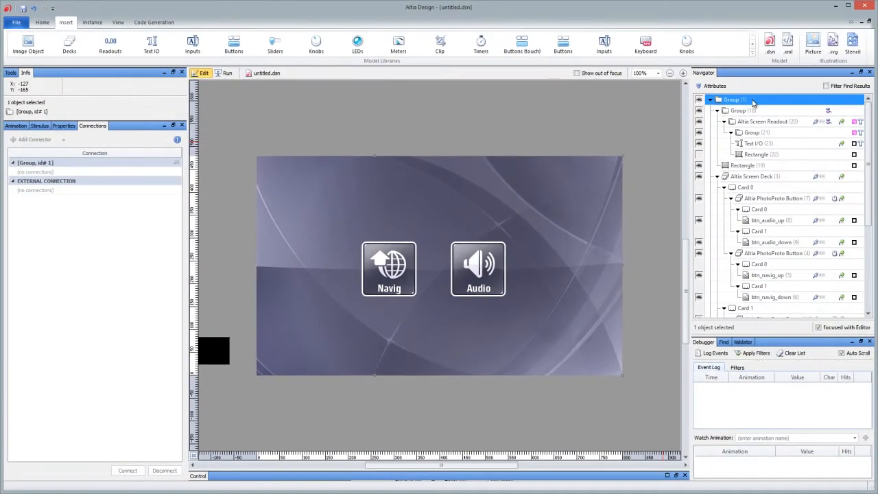
- Collapse the entire imported object hierarchy, then expand only the top-level group
{"action": "right_click", "coordinate": [753, 102]}
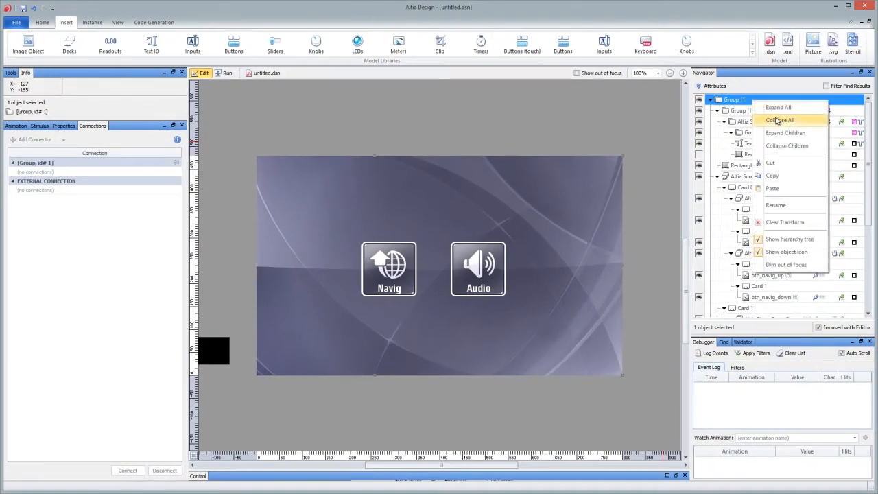
{"action": "left_click", "coordinate": [775, 120]}
{"action": "left_click", "coordinate": [709, 100]}
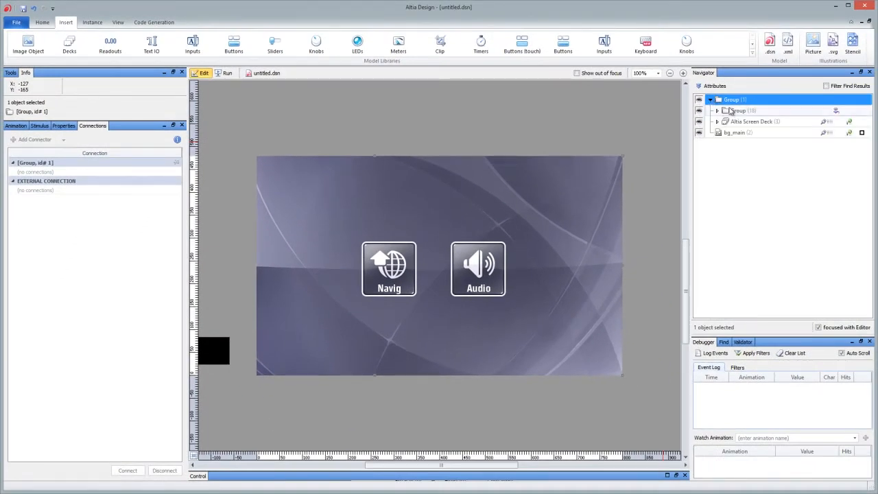
- Inspect the purpgui_Control_Code group's contents and read its control code for the button-triggered screen changes
{"action": "left_click", "coordinate": [740, 112]}
{"action": "left_click", "coordinate": [717, 112]}
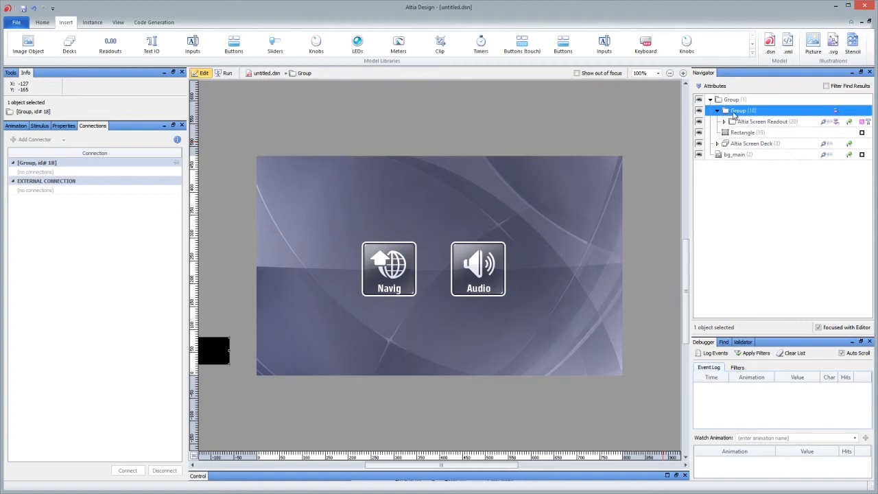
{"action": "left_click", "coordinate": [737, 122]}
{"action": "left_click", "coordinate": [717, 111]}
{"action": "left_click", "coordinate": [730, 112]}
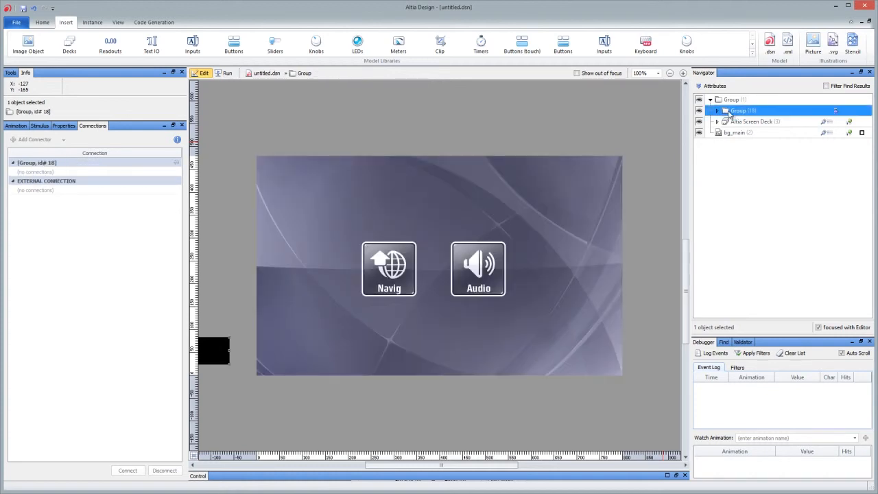
{"action": "left_click_drag", "start_coordinate": [424, 466], "coordinate": [414, 470]}
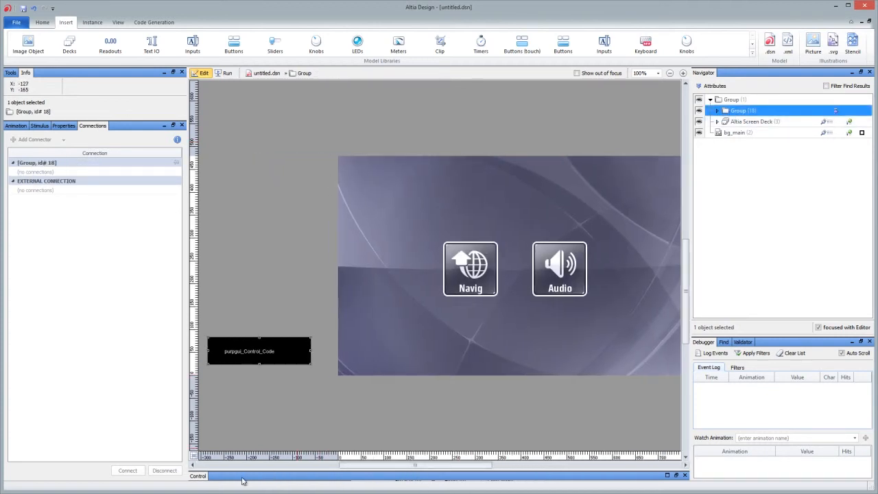
{"action": "left_click", "coordinate": [197, 477]}
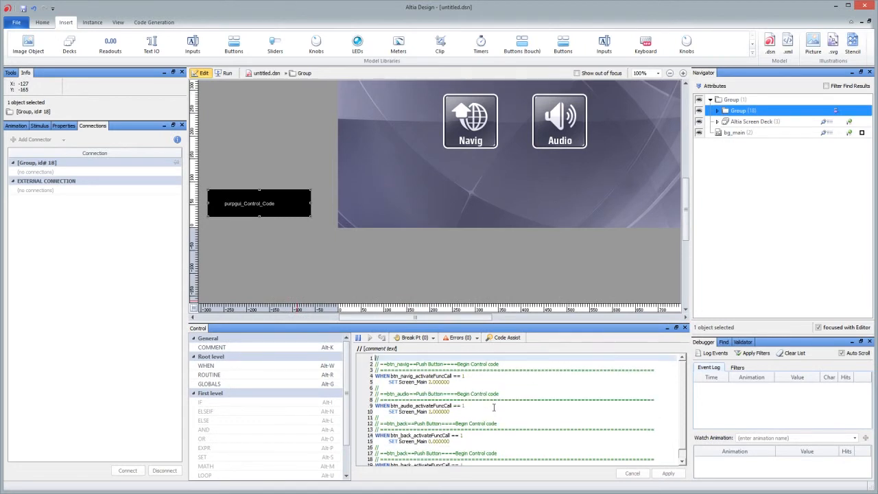
{"action": "scroll", "coordinate": [494, 407], "scroll_direction": "down", "scroll_amount": 1}
{"action": "left_click", "coordinate": [494, 408]}
{"action": "scroll", "coordinate": [493, 408], "scroll_direction": "up", "scroll_amount": 1}
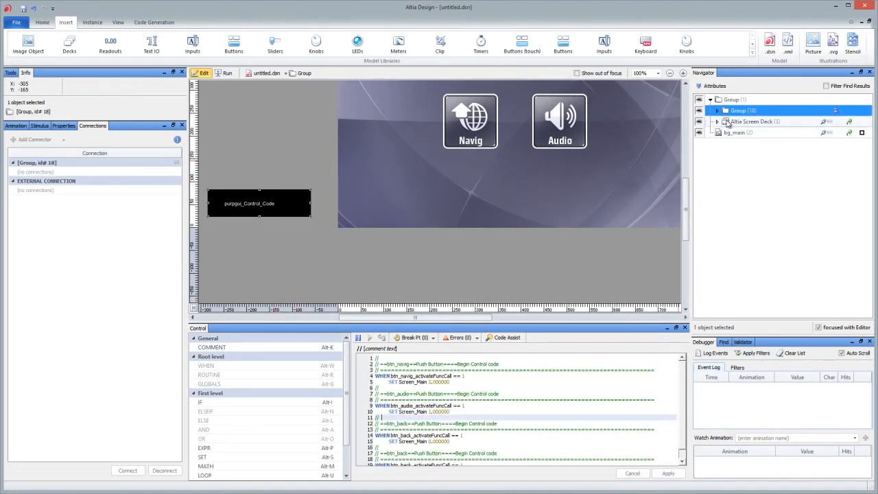
- Expand the Altia Screen Deck and examine the two PhotoProto buttons on Card 0
{"action": "left_click", "coordinate": [747, 122]}
{"action": "left_click", "coordinate": [718, 122]}
{"action": "left_click", "coordinate": [741, 134]}
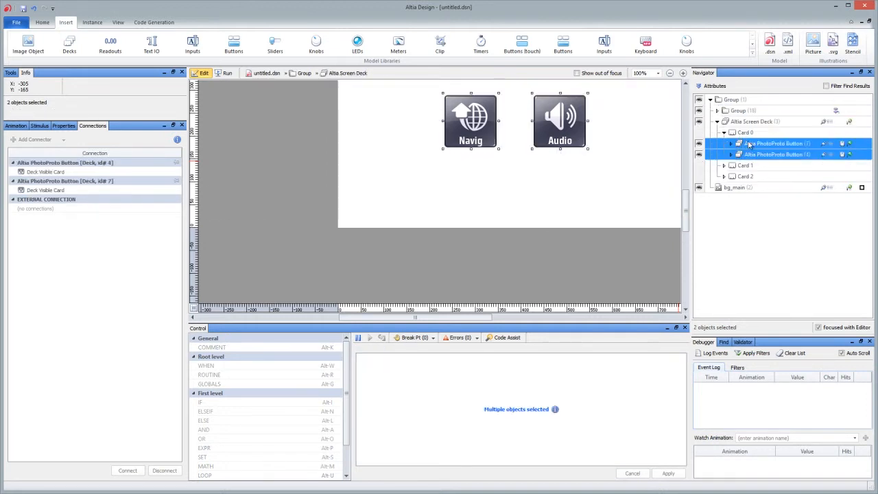
{"action": "left_click", "coordinate": [755, 144]}
{"action": "left_click", "coordinate": [760, 154]}
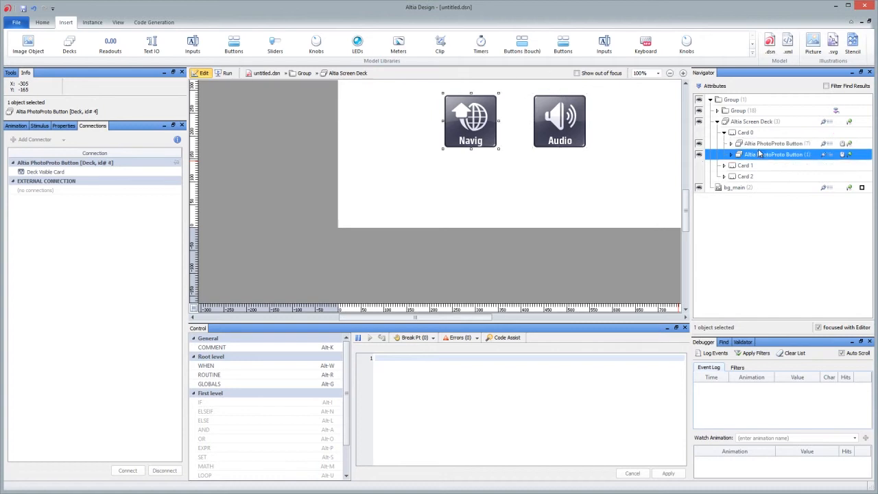
{"action": "left_click", "coordinate": [760, 144]}
{"action": "left_click", "coordinate": [761, 156]}
- Examine the PhotoProto button and the bg_audio image on Card 1 of the screen deck
{"action": "left_click", "coordinate": [744, 165]}
{"action": "left_click", "coordinate": [762, 177]}
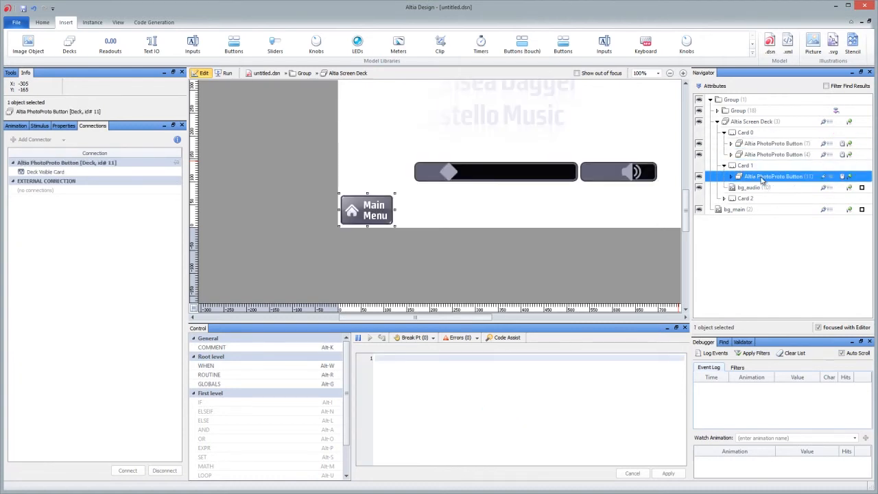
{"action": "left_click", "coordinate": [759, 188]}
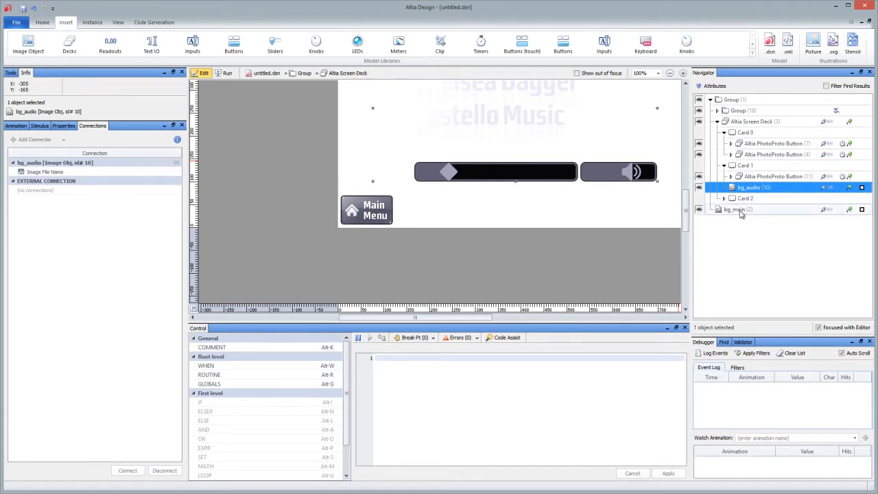
- Expand Card 2 of the screen deck, select the bg_navig image and toggle its visibility off and on
{"action": "left_click", "coordinate": [746, 198]}
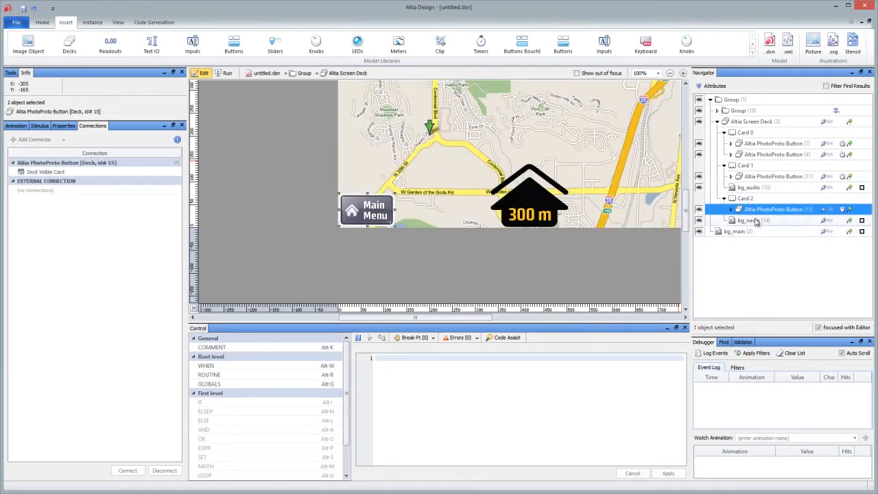
{"action": "left_click", "coordinate": [757, 221]}
{"action": "left_click", "coordinate": [698, 220]}
{"action": "left_click", "coordinate": [699, 221]}
- Examine the bg_navig image's custom properties and its bg_navig_image_name animation
{"action": "left_click", "coordinate": [68, 126]}
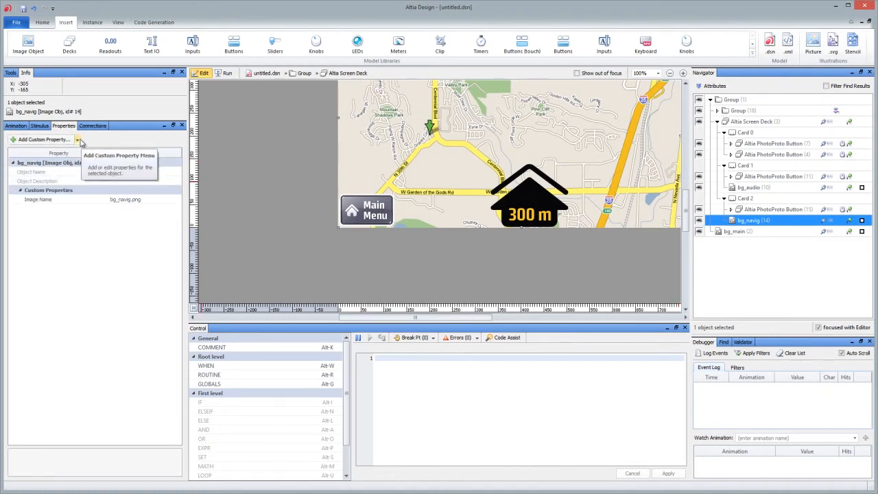
{"action": "left_click", "coordinate": [16, 126]}
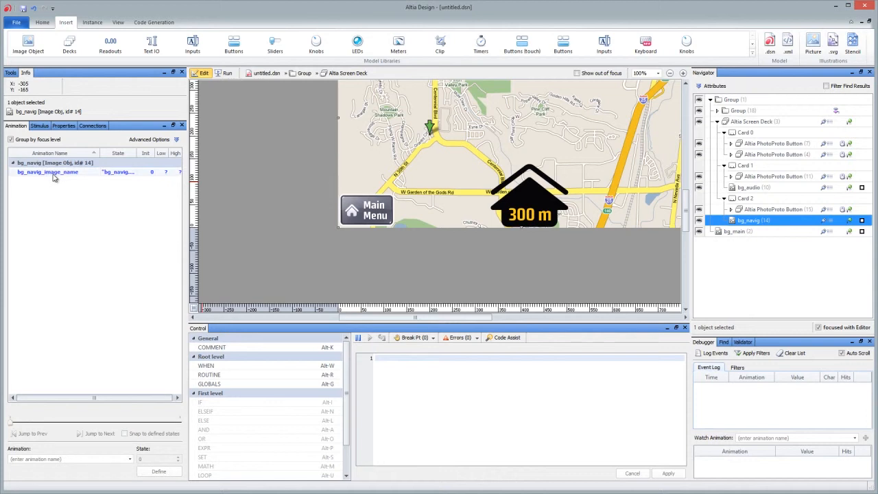
{"action": "left_click", "coordinate": [110, 173]}
{"action": "left_click_drag", "start_coordinate": [107, 175], "coordinate": [86, 177]}
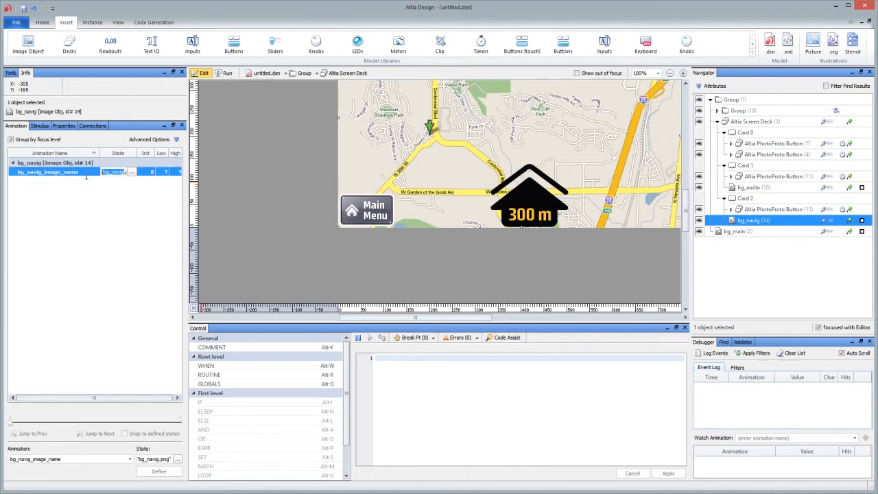
- Compare the PhotoProto buttons' animations, and step the Audio button's btn_audio_card animation up one state and back to 0 twice
{"action": "left_click", "coordinate": [760, 209], "text": "ctrl"}
{"action": "left_click", "coordinate": [762, 176]}
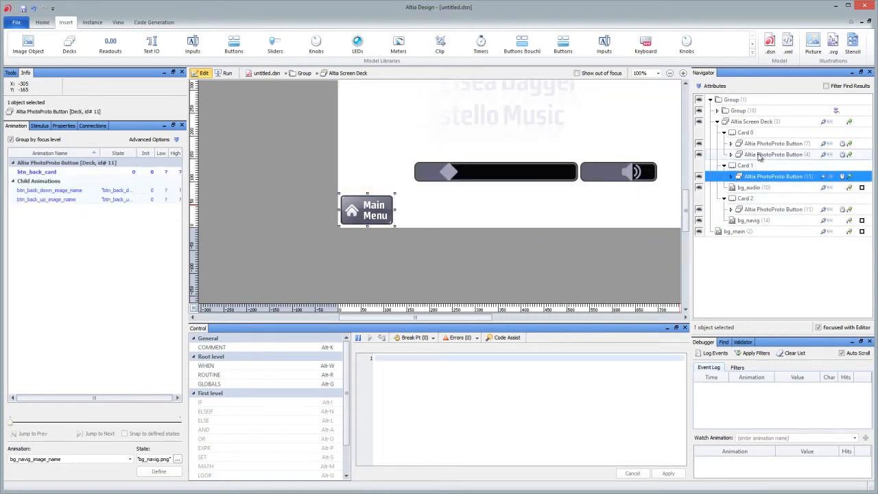
{"action": "left_click", "coordinate": [761, 143]}
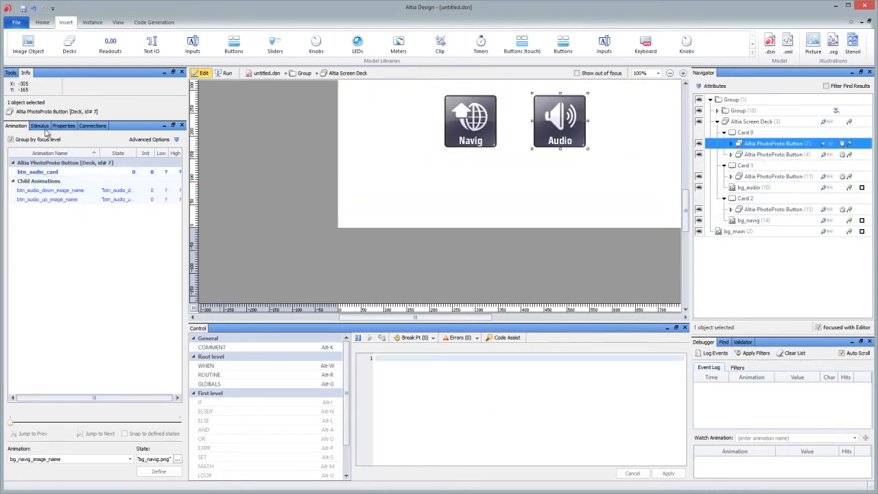
{"action": "left_click", "coordinate": [58, 172]}
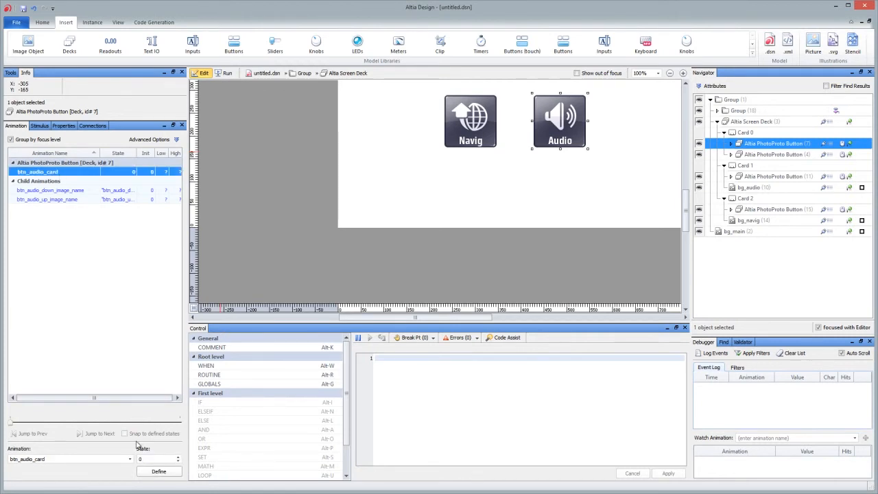
{"action": "left_click", "coordinate": [178, 457]}
{"action": "left_click", "coordinate": [179, 463]}
{"action": "left_click", "coordinate": [178, 458]}
{"action": "left_click", "coordinate": [178, 463]}
- Expand the Audio button's deck and both of its cards to inspect the btn_audio_up and btn_audio_down images
{"action": "left_click", "coordinate": [731, 144]}
{"action": "left_click", "coordinate": [767, 166]}
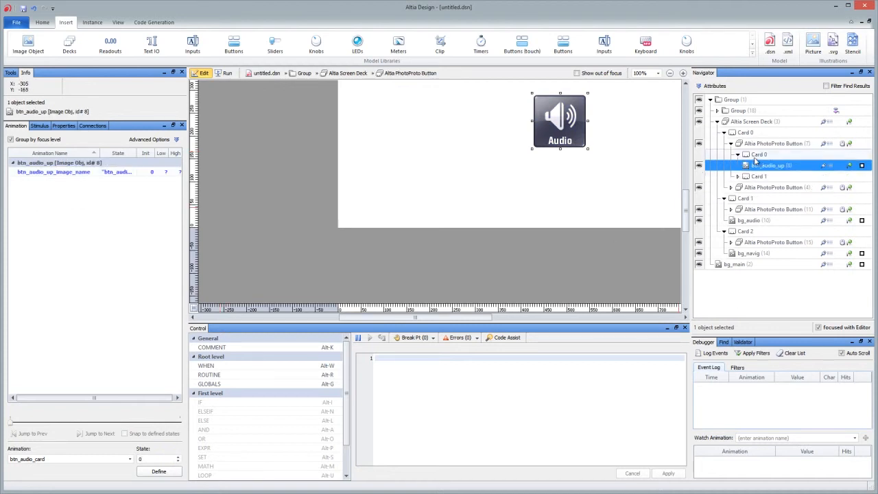
{"action": "left_click", "coordinate": [758, 179]}
{"action": "left_click", "coordinate": [758, 166]}
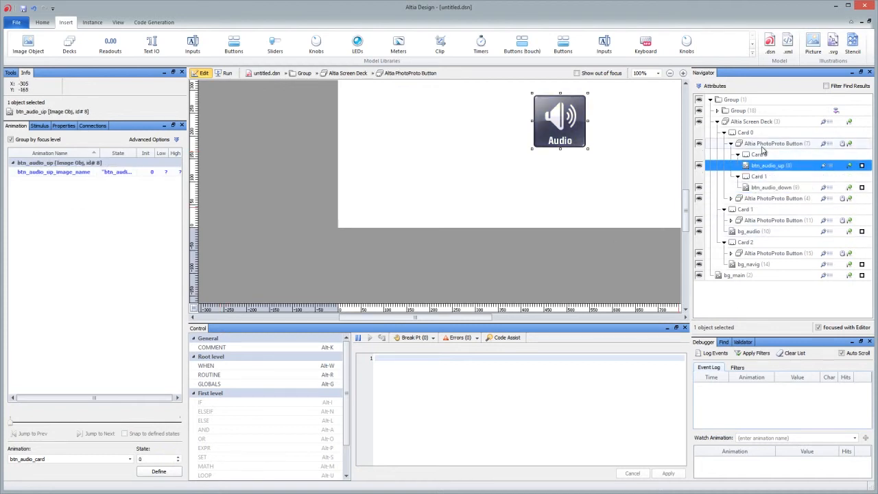
- Review the Audio button's Left Down stimulus and two Left Up stimulus definitions, including what each one executes
{"action": "left_click", "coordinate": [763, 144]}
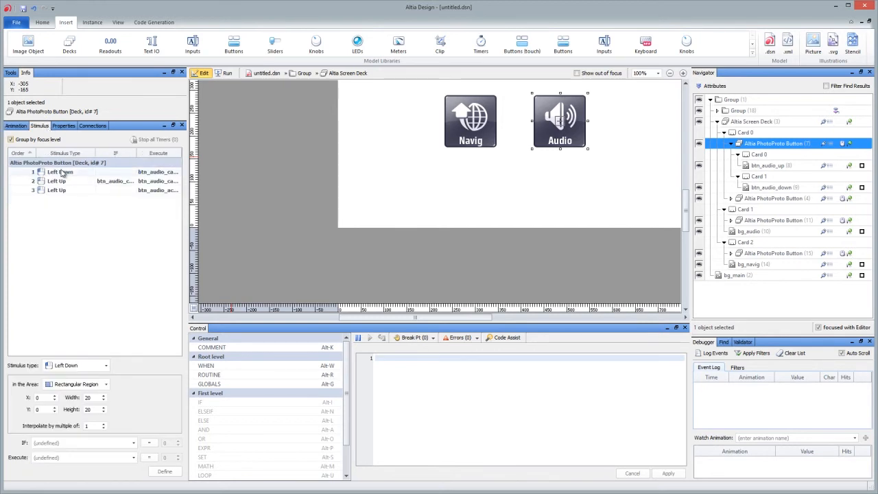
{"action": "left_click", "coordinate": [63, 172]}
{"action": "left_click", "coordinate": [64, 181]}
{"action": "left_click", "coordinate": [66, 192]}
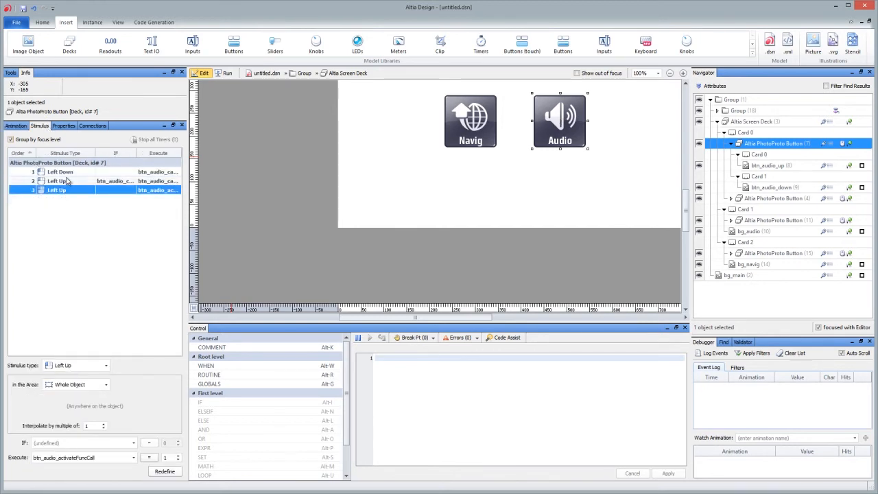
{"action": "left_click", "coordinate": [67, 181]}
{"action": "left_click", "coordinate": [68, 172]}
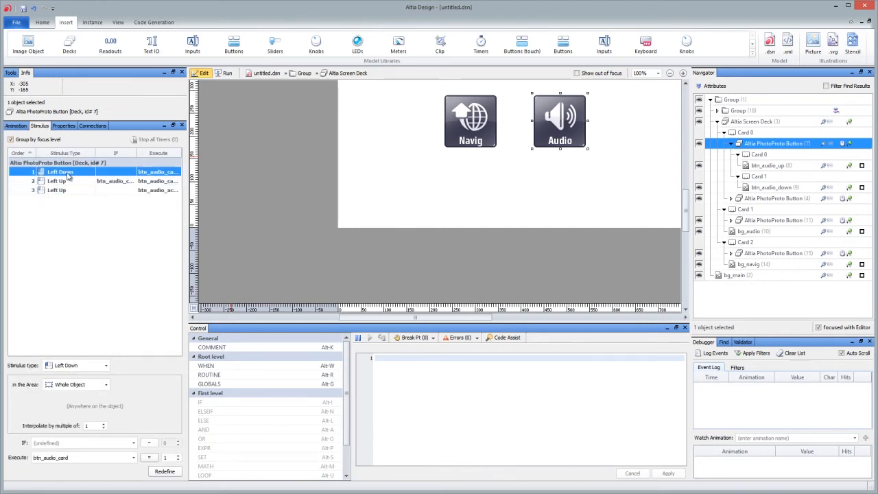
{"action": "left_click", "coordinate": [68, 181]}
{"action": "left_click", "coordinate": [70, 190]}
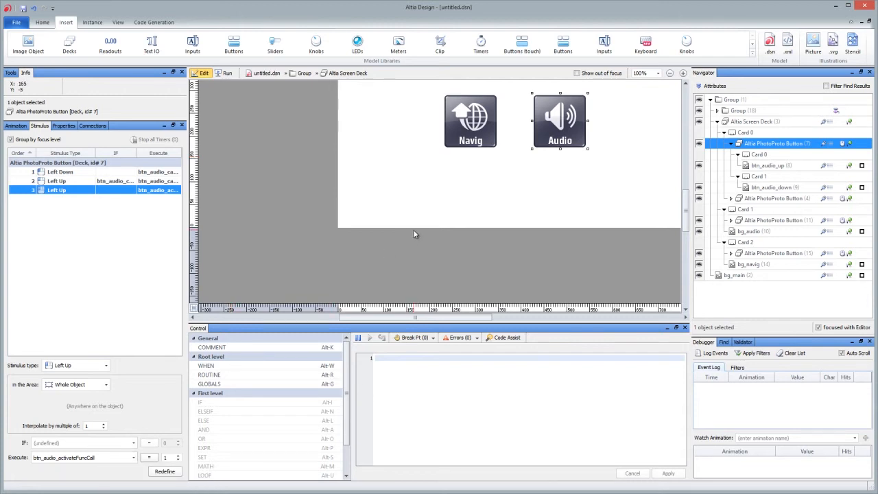
- Read the purpgui_Control_Code group's code for how btn_navig_activateFuncCall and btn_audio_activateFuncCall set Screen_Main
{"action": "left_click_drag", "start_coordinate": [414, 318], "coordinate": [398, 323]}
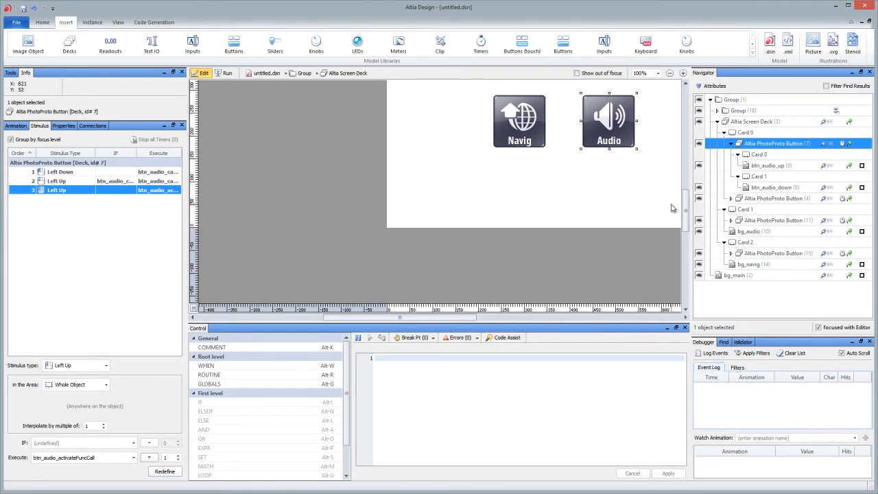
{"action": "left_click", "coordinate": [740, 111]}
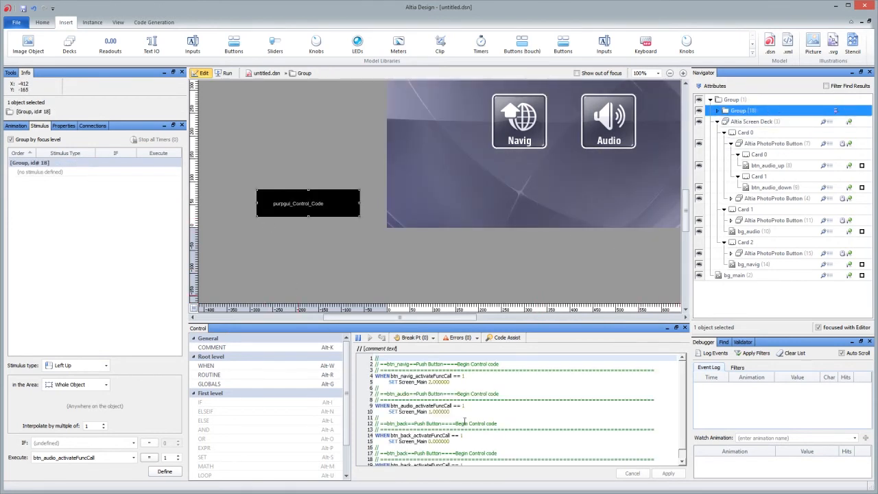
{"action": "left_click", "coordinate": [445, 377]}
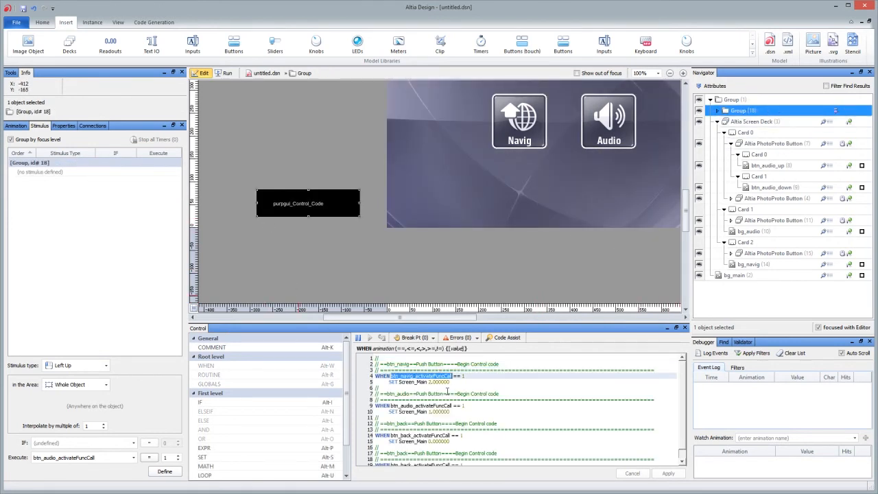
{"action": "left_click", "coordinate": [444, 383]}
{"action": "left_click", "coordinate": [412, 382]}
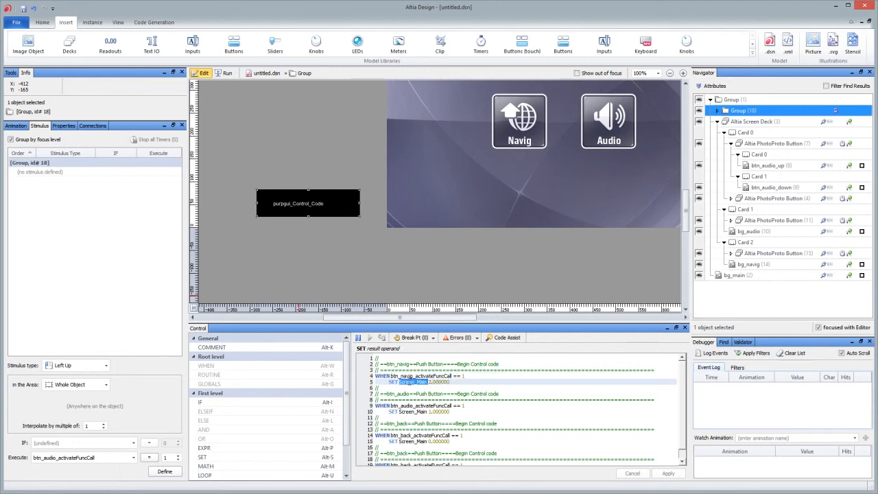
{"action": "left_click", "coordinate": [416, 412]}
- Step the Altia Screen Deck's Screen_Main animation through states 1 and 2, and return it to 0
{"action": "left_click", "coordinate": [751, 122]}
{"action": "left_click", "coordinate": [26, 126]}
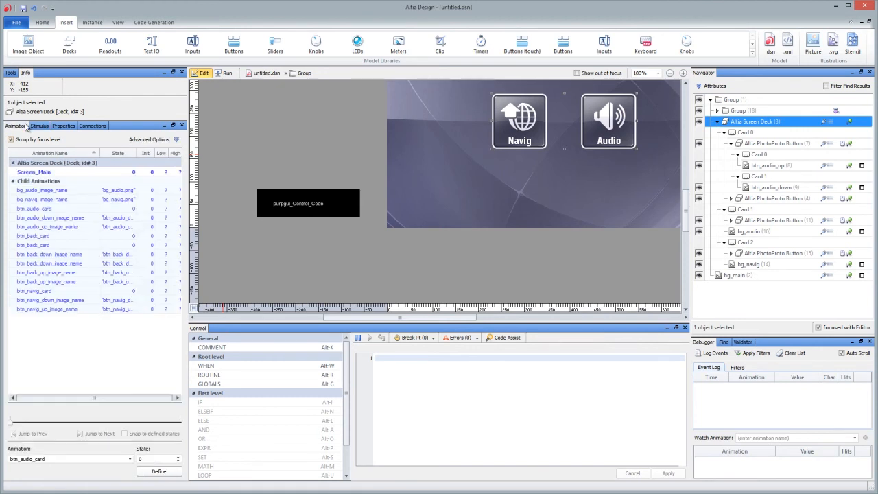
{"action": "left_click", "coordinate": [49, 171]}
{"action": "left_click", "coordinate": [177, 457]}
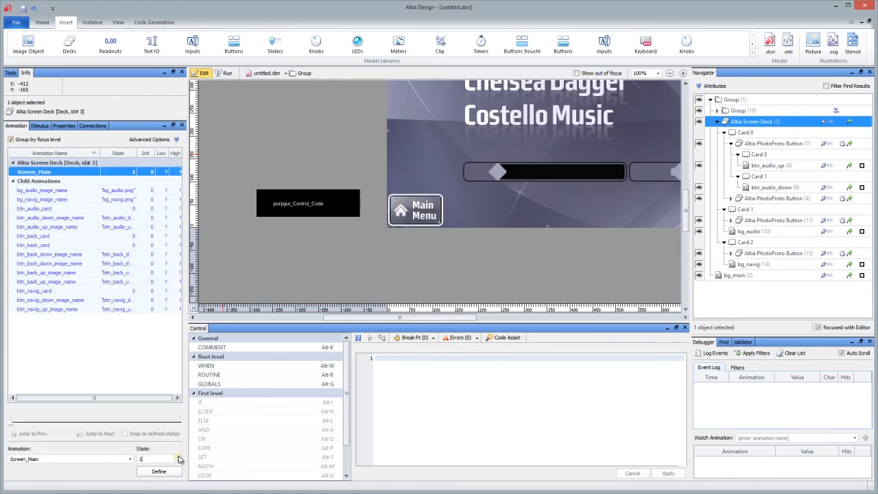
{"action": "left_click", "coordinate": [178, 457]}
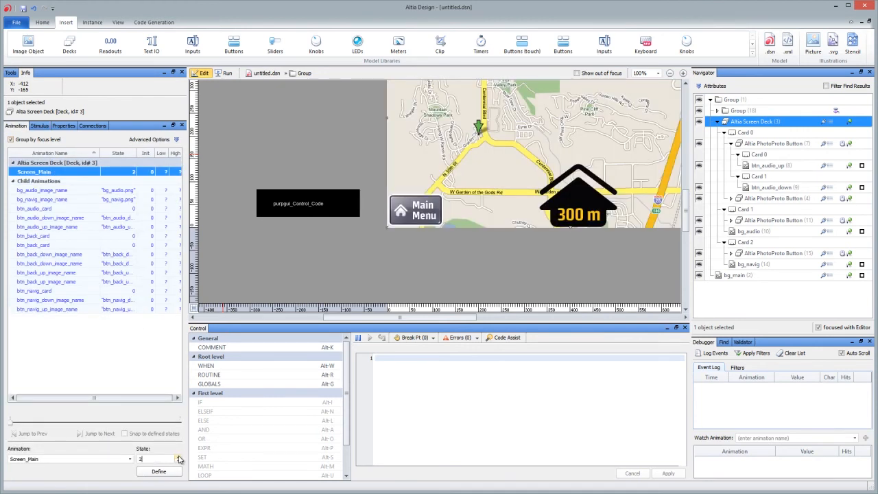
{"action": "double_click", "coordinate": [178, 461]}
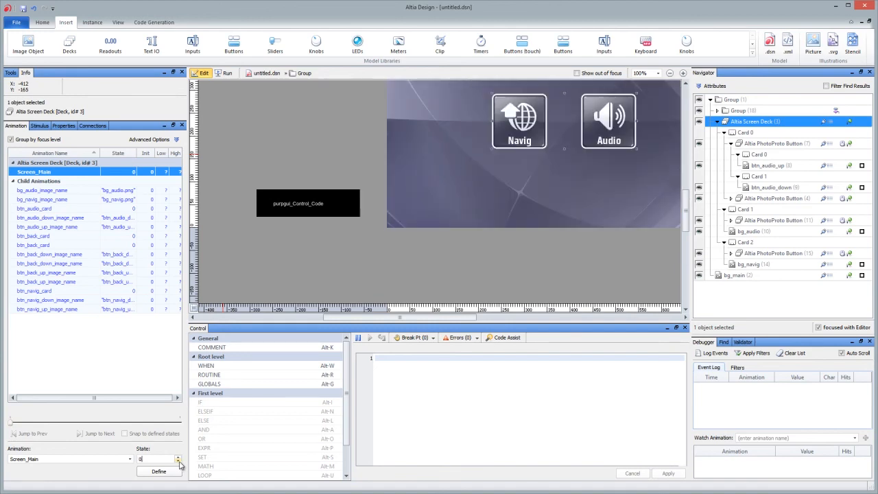
{"action": "mouse_move", "coordinate": [197, 350]}
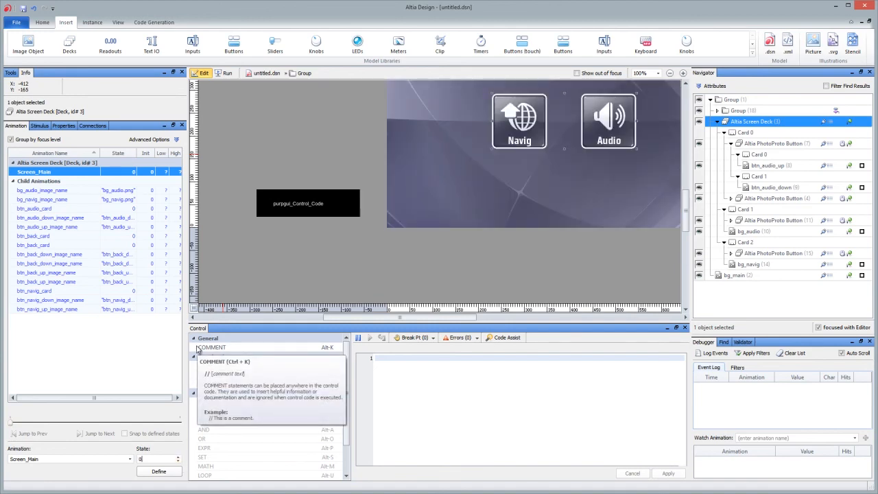